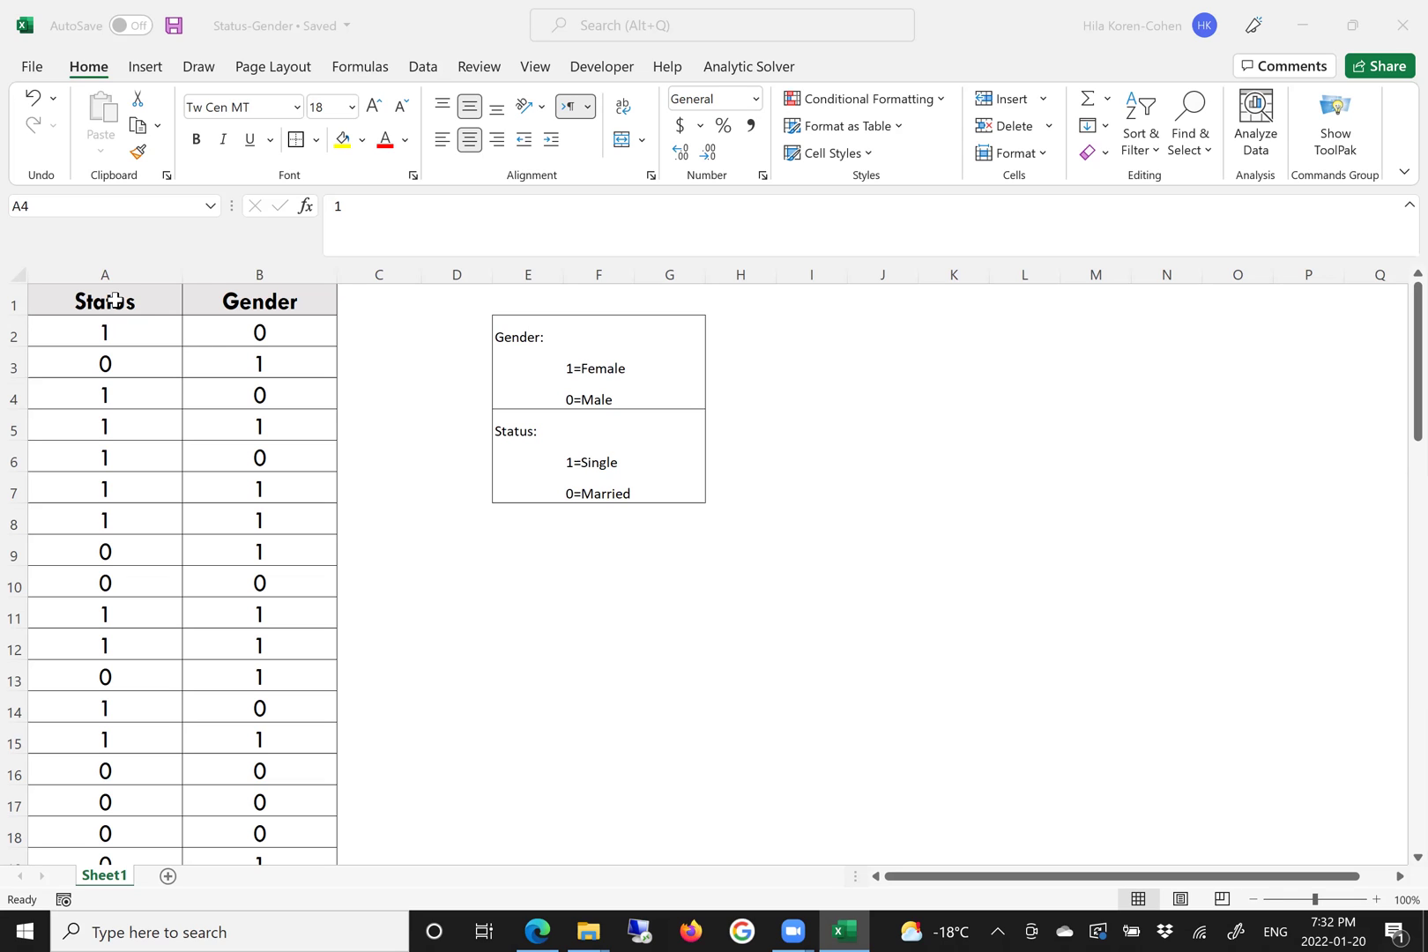
Select the Status and Gender data in A1:B64 on Sheet1, then return to the top.
{"action": "left_click_drag", "start_coordinate": [113, 300], "coordinate": [256, 798]}
{"action": "scroll", "coordinate": [238, 573], "scroll_direction": "up", "scroll_amount": 4}
{"action": "scroll", "coordinate": [242, 499], "scroll_direction": "up", "scroll_amount": 10}
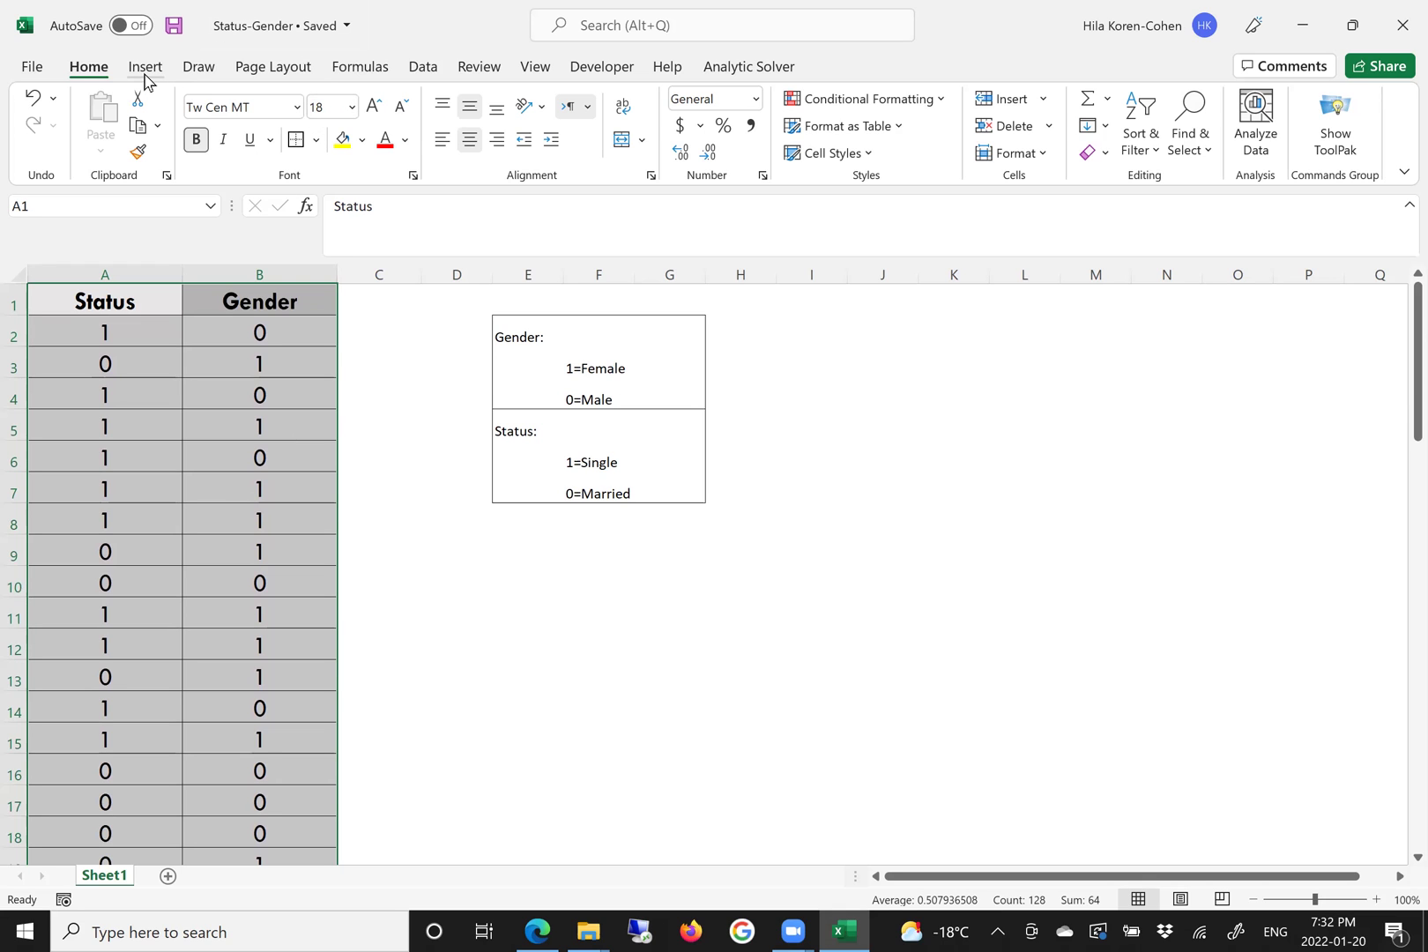
Insert a PivotTable from the selected table range on a new worksheet.
{"action": "left_click", "coordinate": [145, 75]}
{"action": "left_click", "coordinate": [53, 152]}
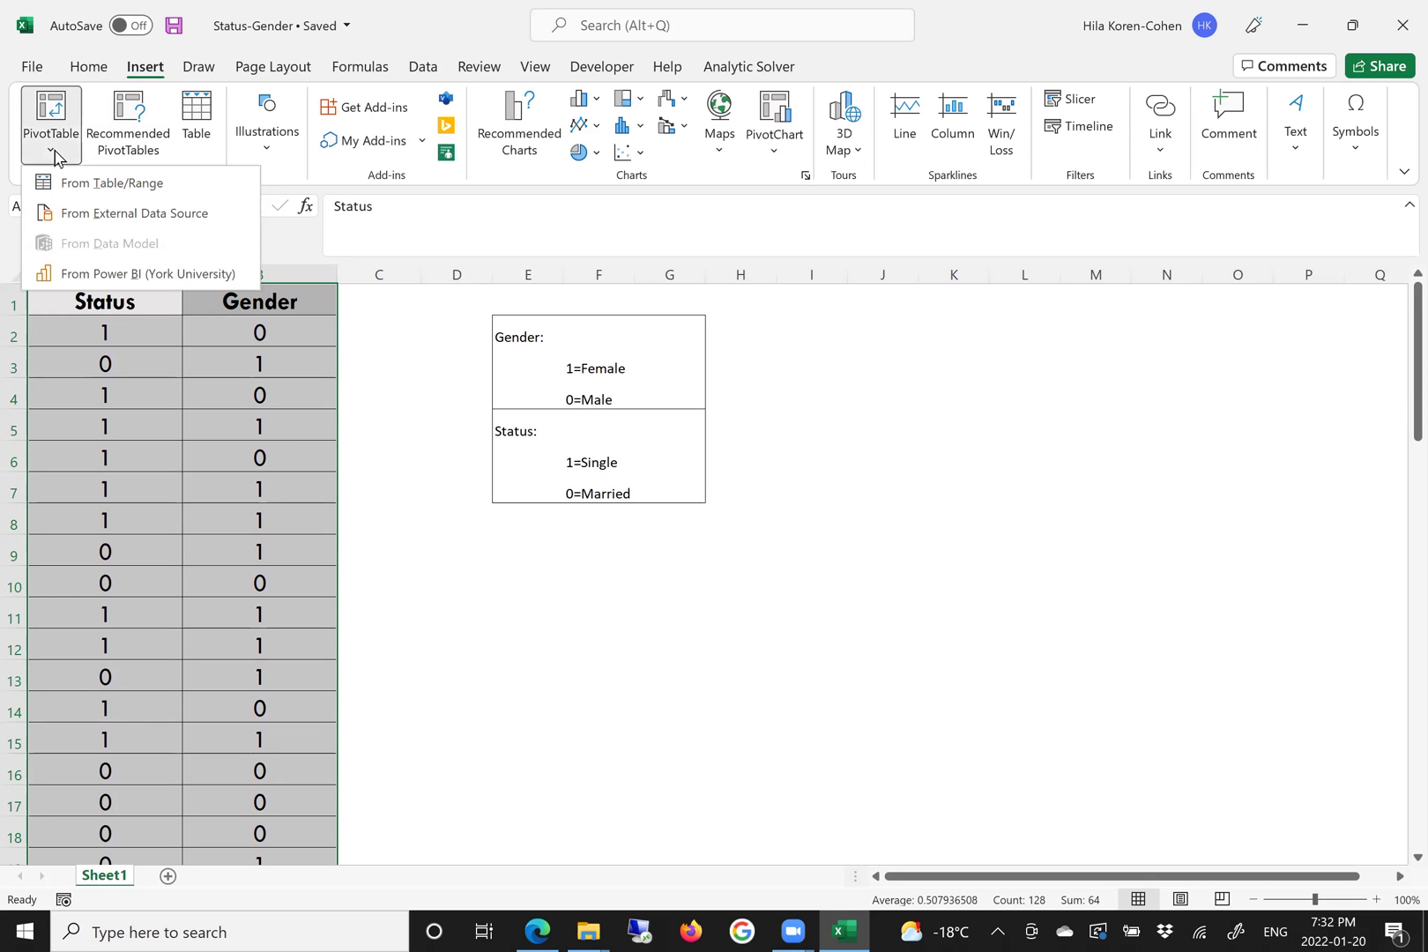
{"action": "left_click", "coordinate": [116, 184]}
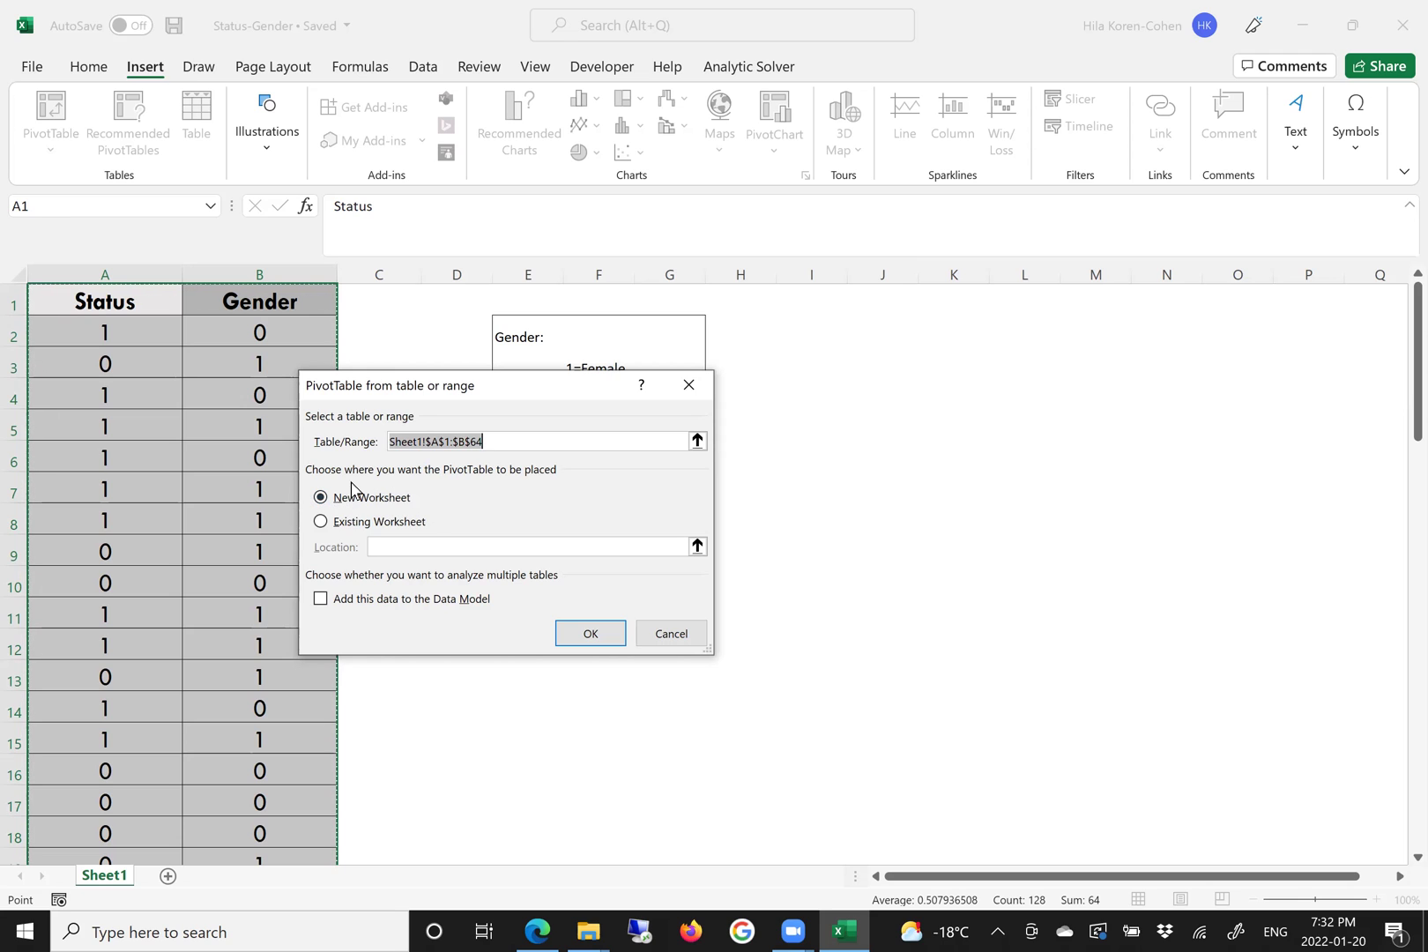
{"action": "left_click", "coordinate": [584, 637]}
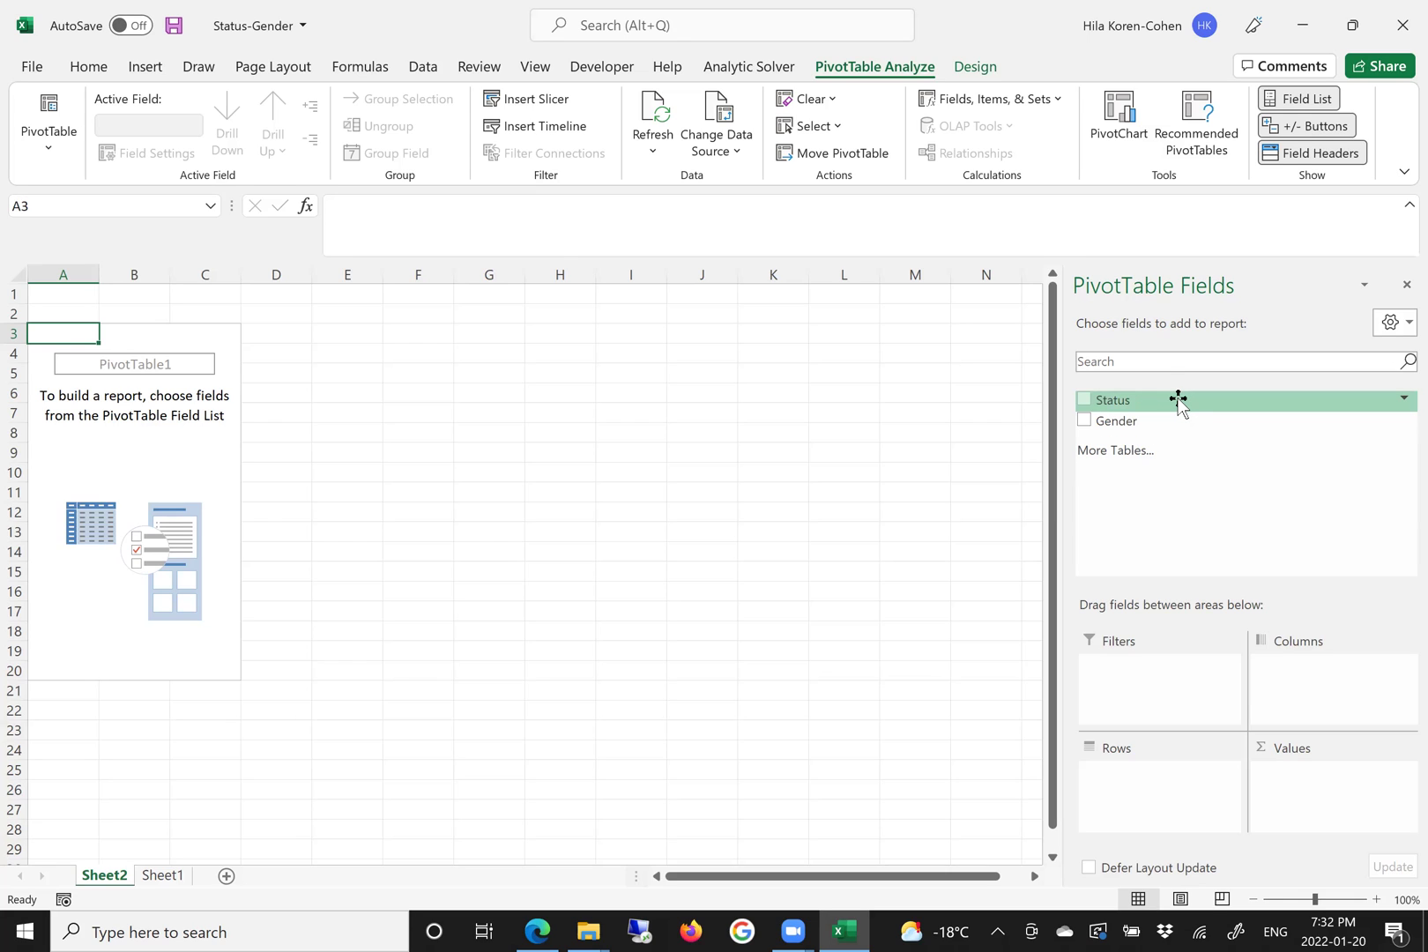
Put Status in Rows and Gender in Columns, then widen column C.
{"action": "left_click_drag", "start_coordinate": [1179, 401], "coordinate": [1141, 786]}
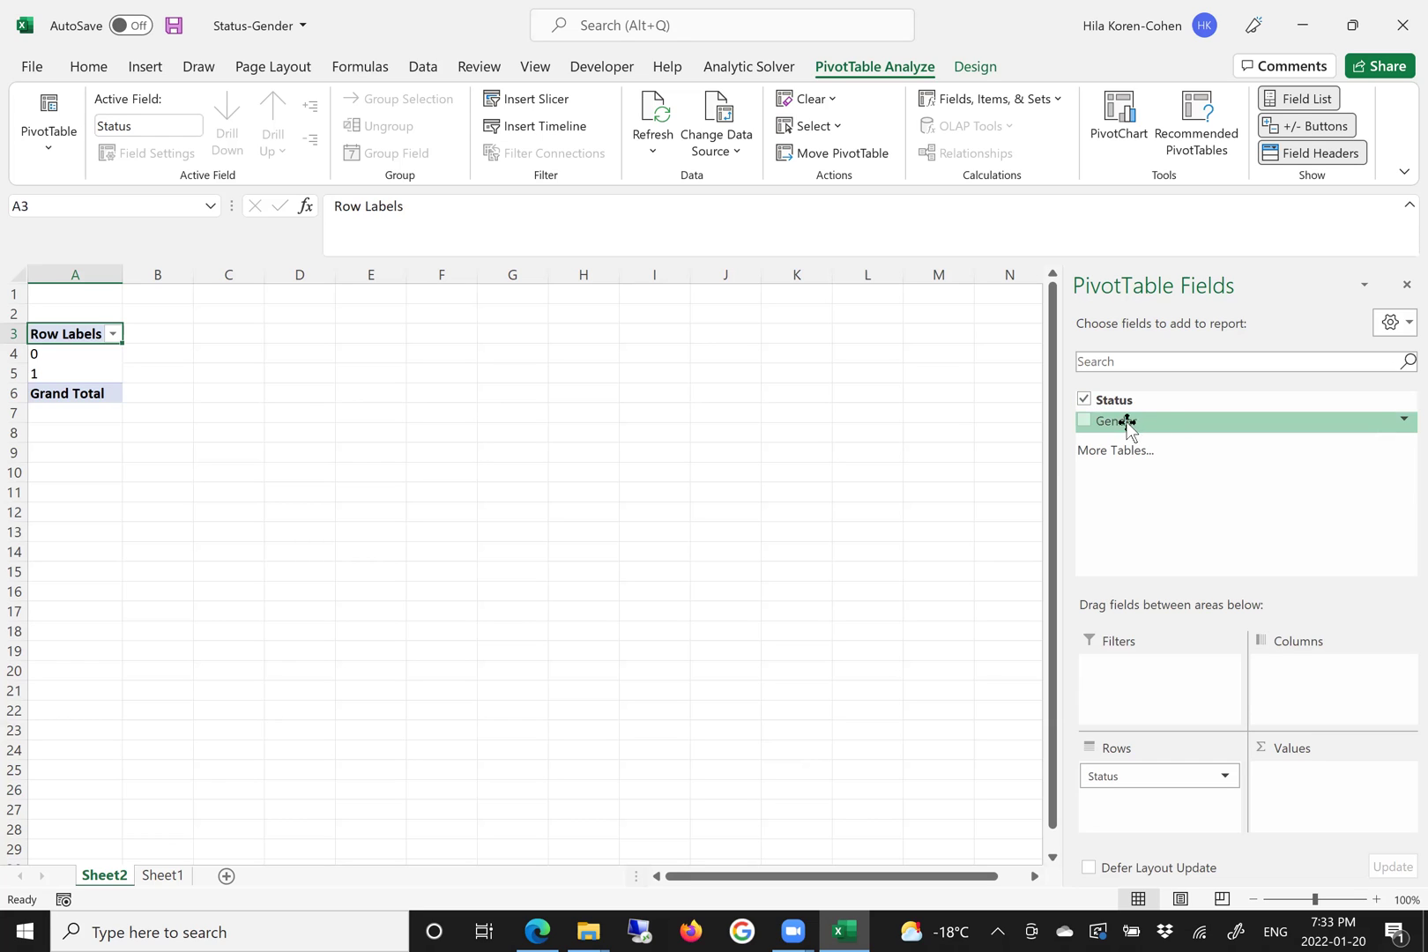
{"action": "left_click_drag", "start_coordinate": [1162, 421], "coordinate": [1315, 689]}
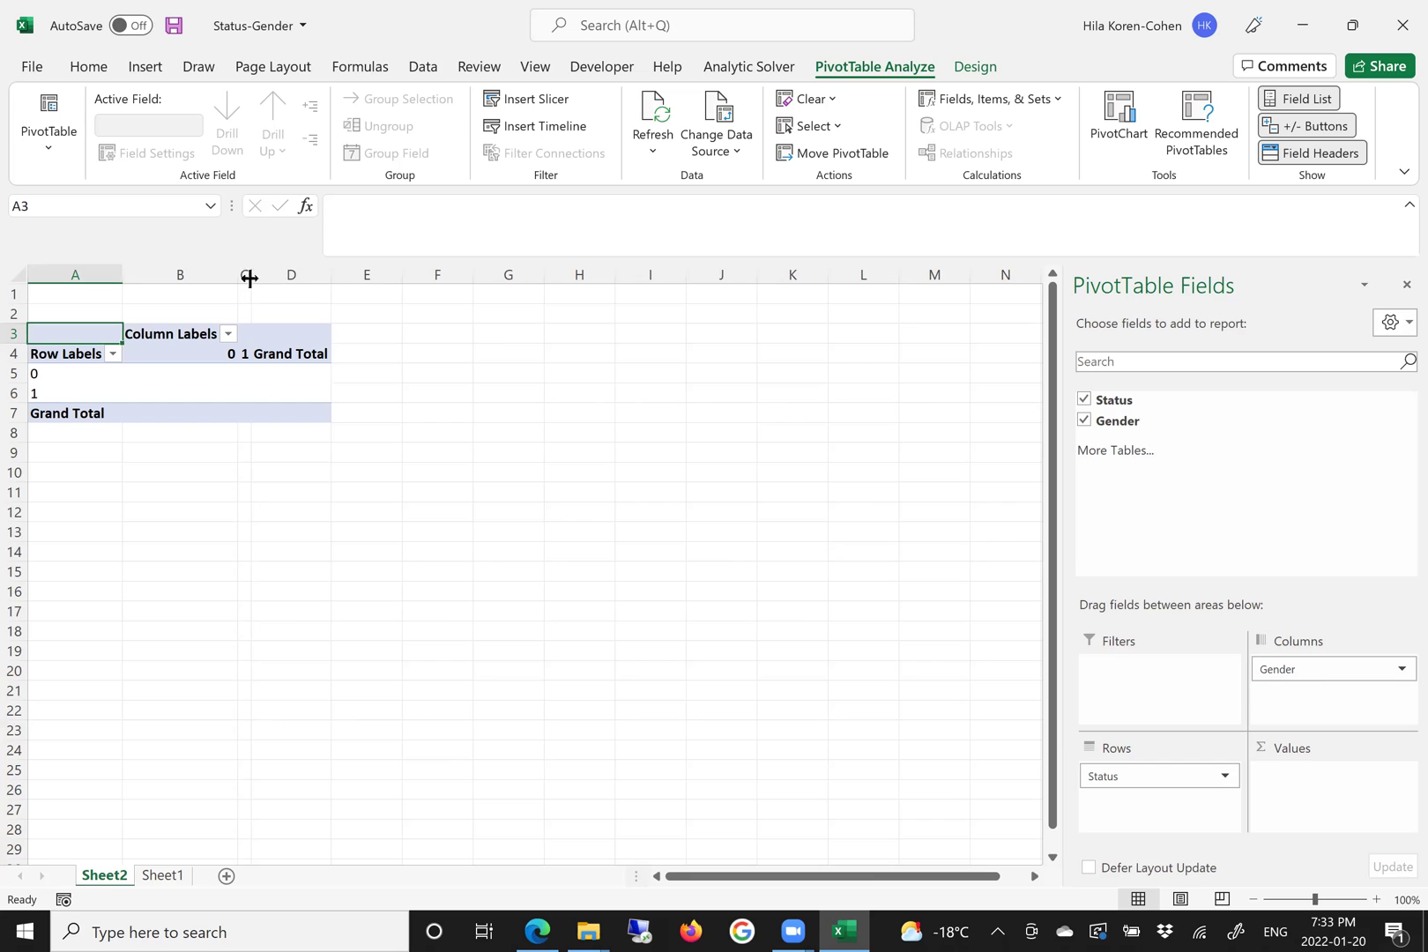
{"action": "left_click_drag", "start_coordinate": [249, 278], "coordinate": [321, 277]}
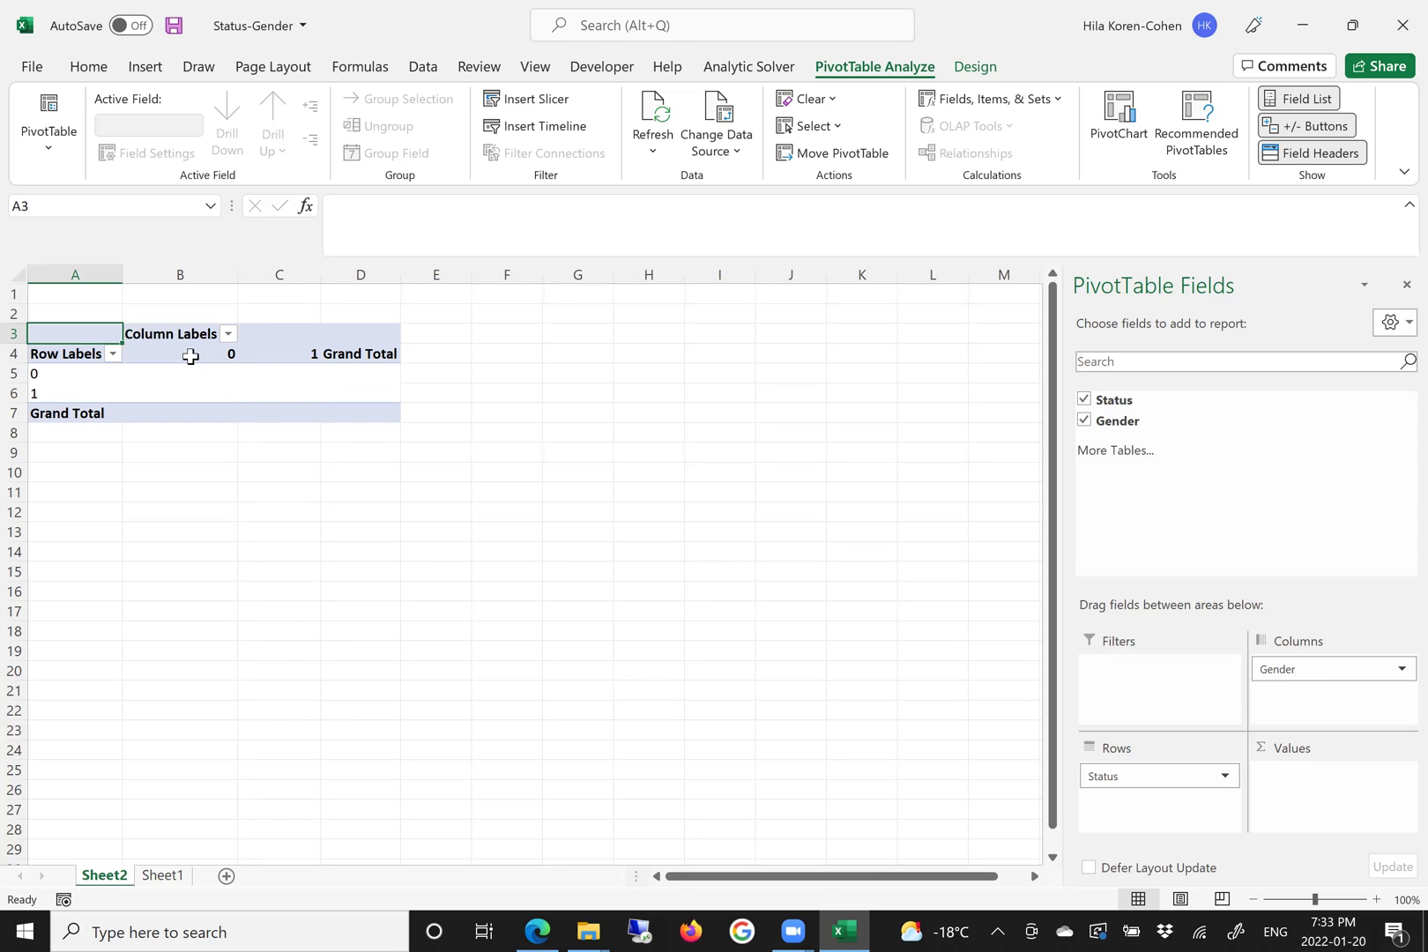
Using the Sheet1 legend, rename Gender column 1 to FEMALE and column 0 to MALE.
{"action": "left_click", "coordinate": [152, 881]}
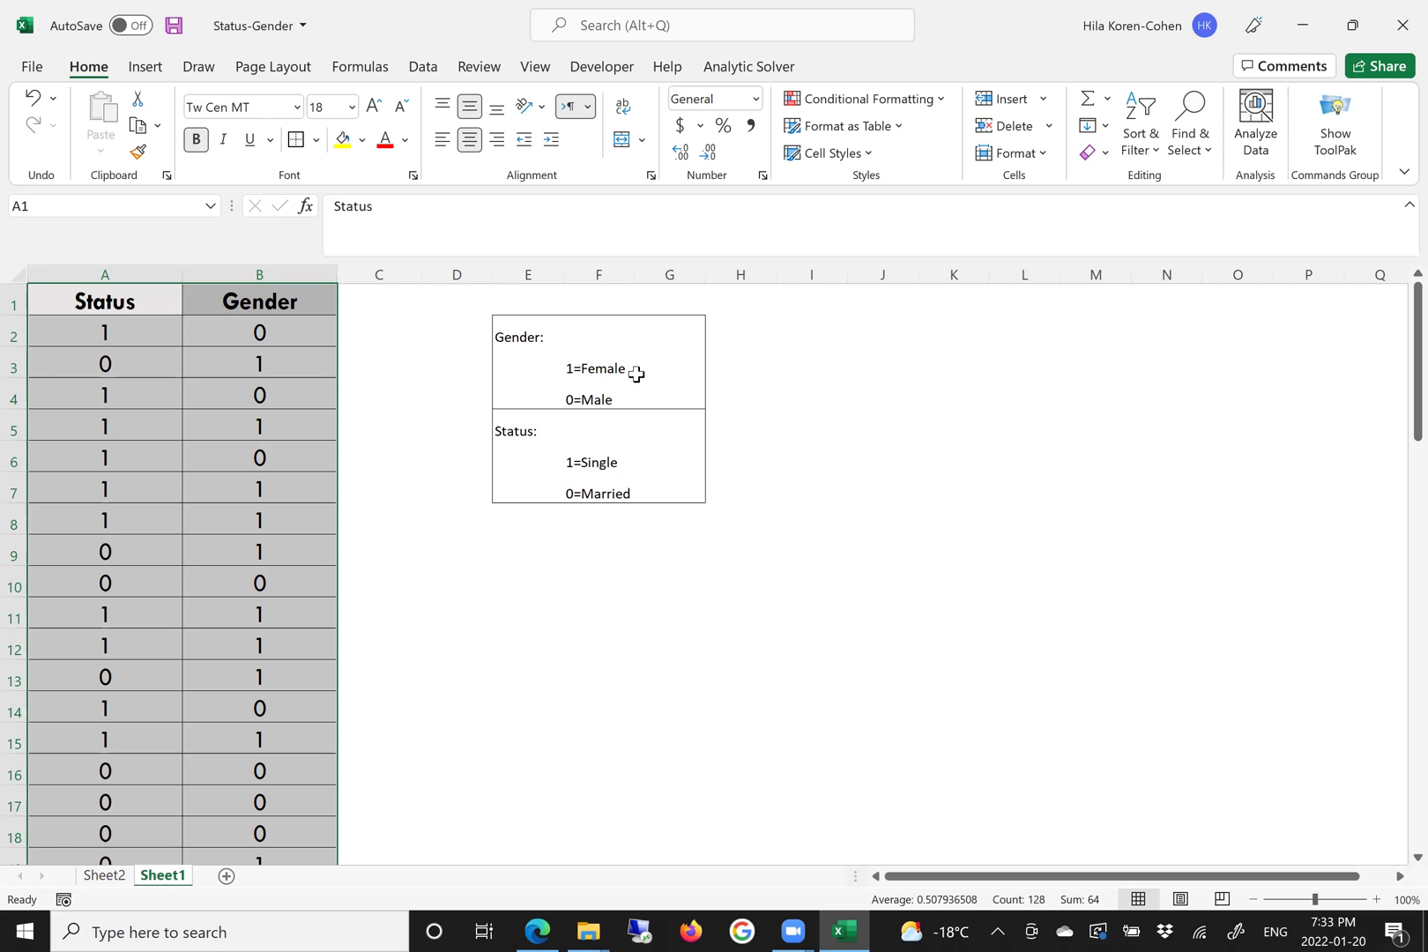
{"action": "left_click", "coordinate": [104, 875]}
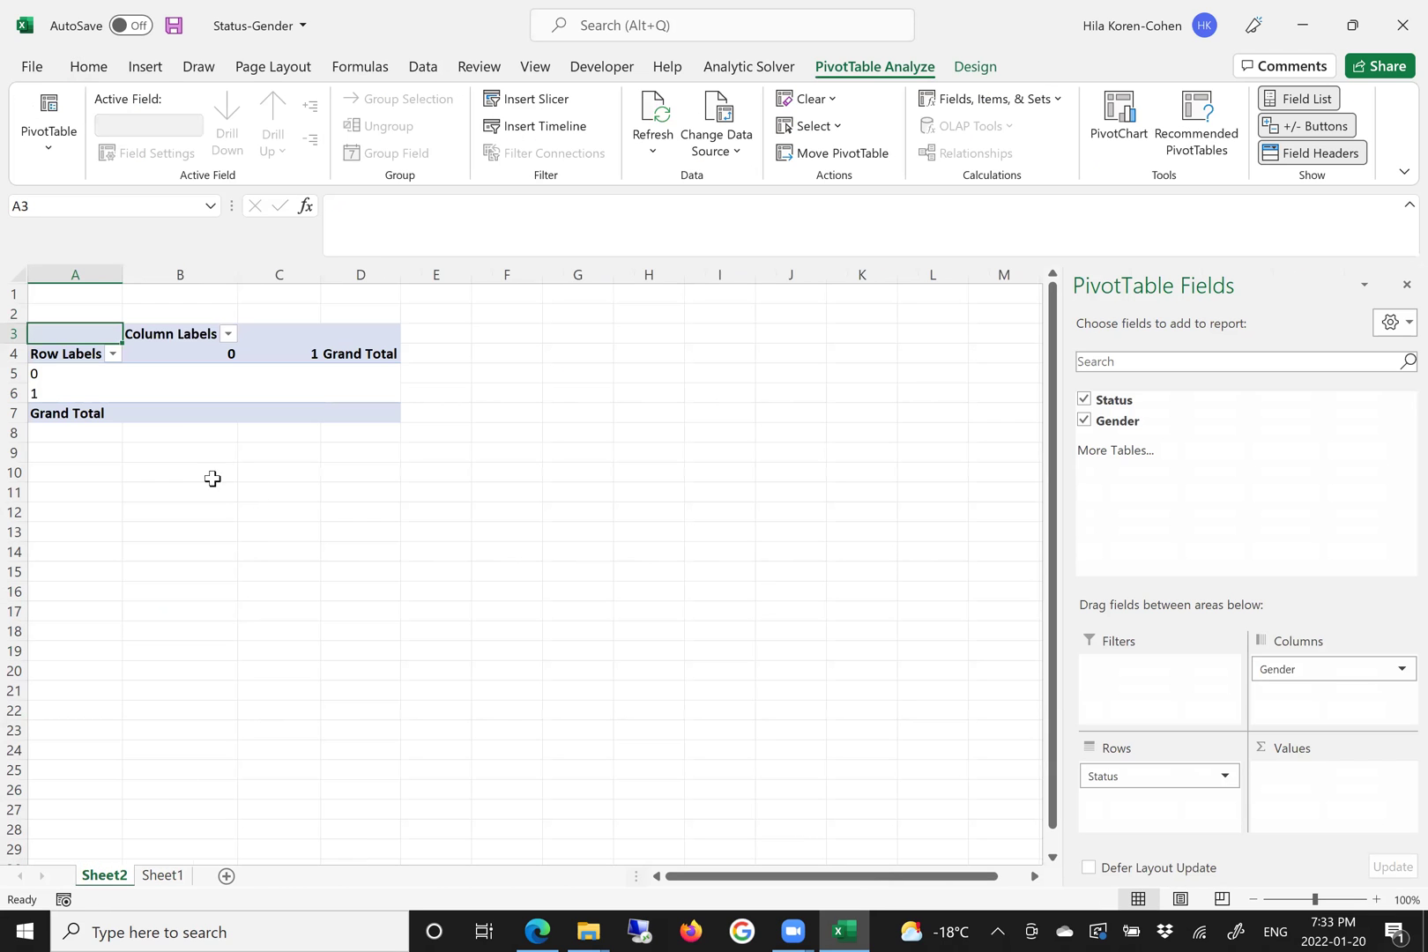
{"action": "left_click", "coordinate": [281, 353]}
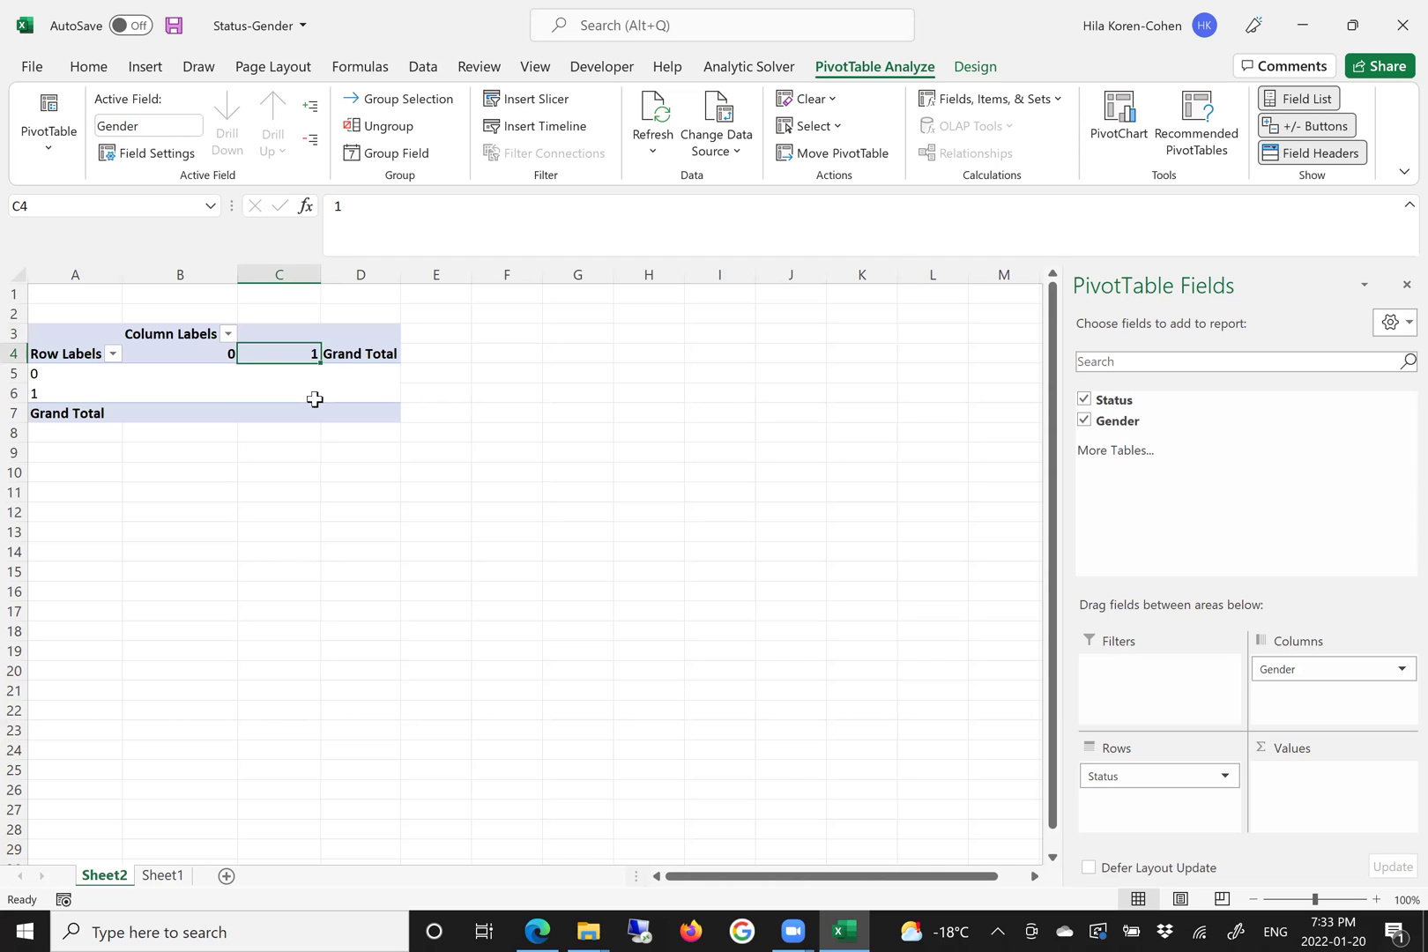
{"action": "type", "text": "FEMALE"}
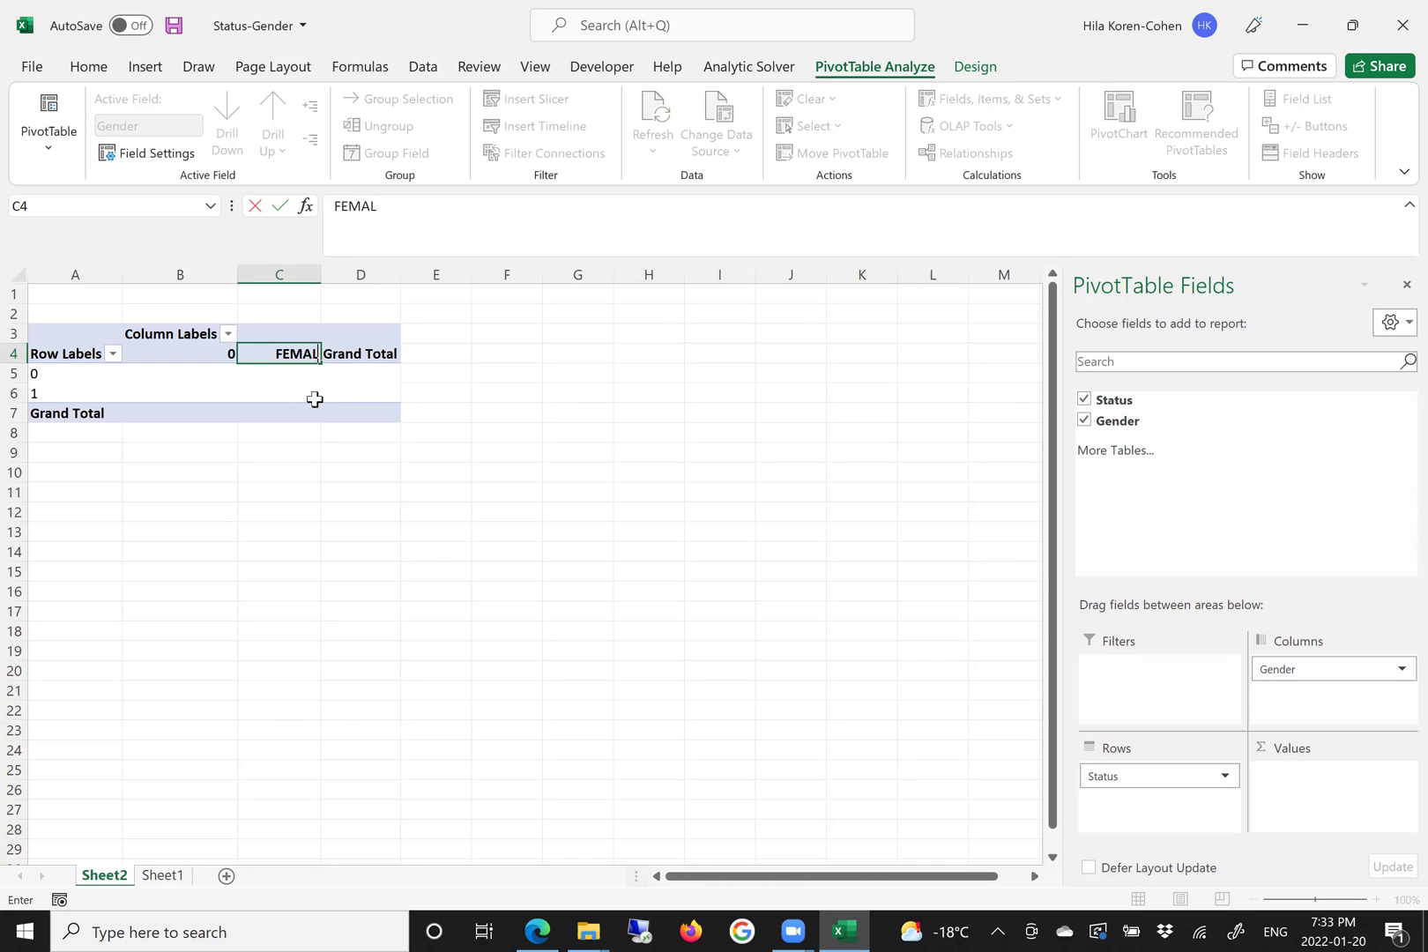
{"action": "left_click", "coordinate": [175, 354]}
{"action": "type", "text": "MALE"}
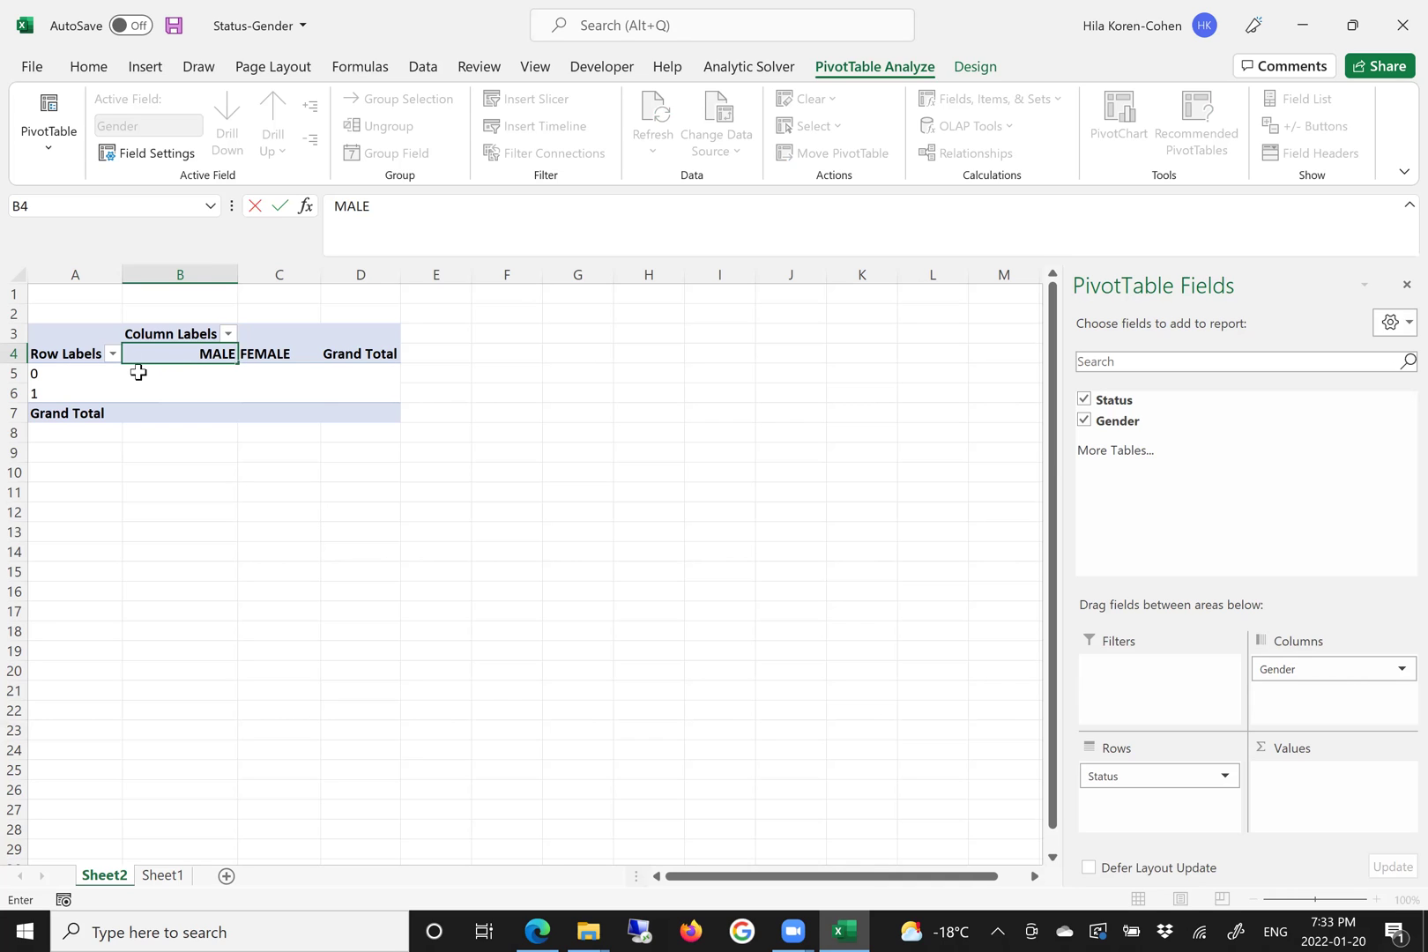
{"action": "left_click", "coordinate": [66, 374]}
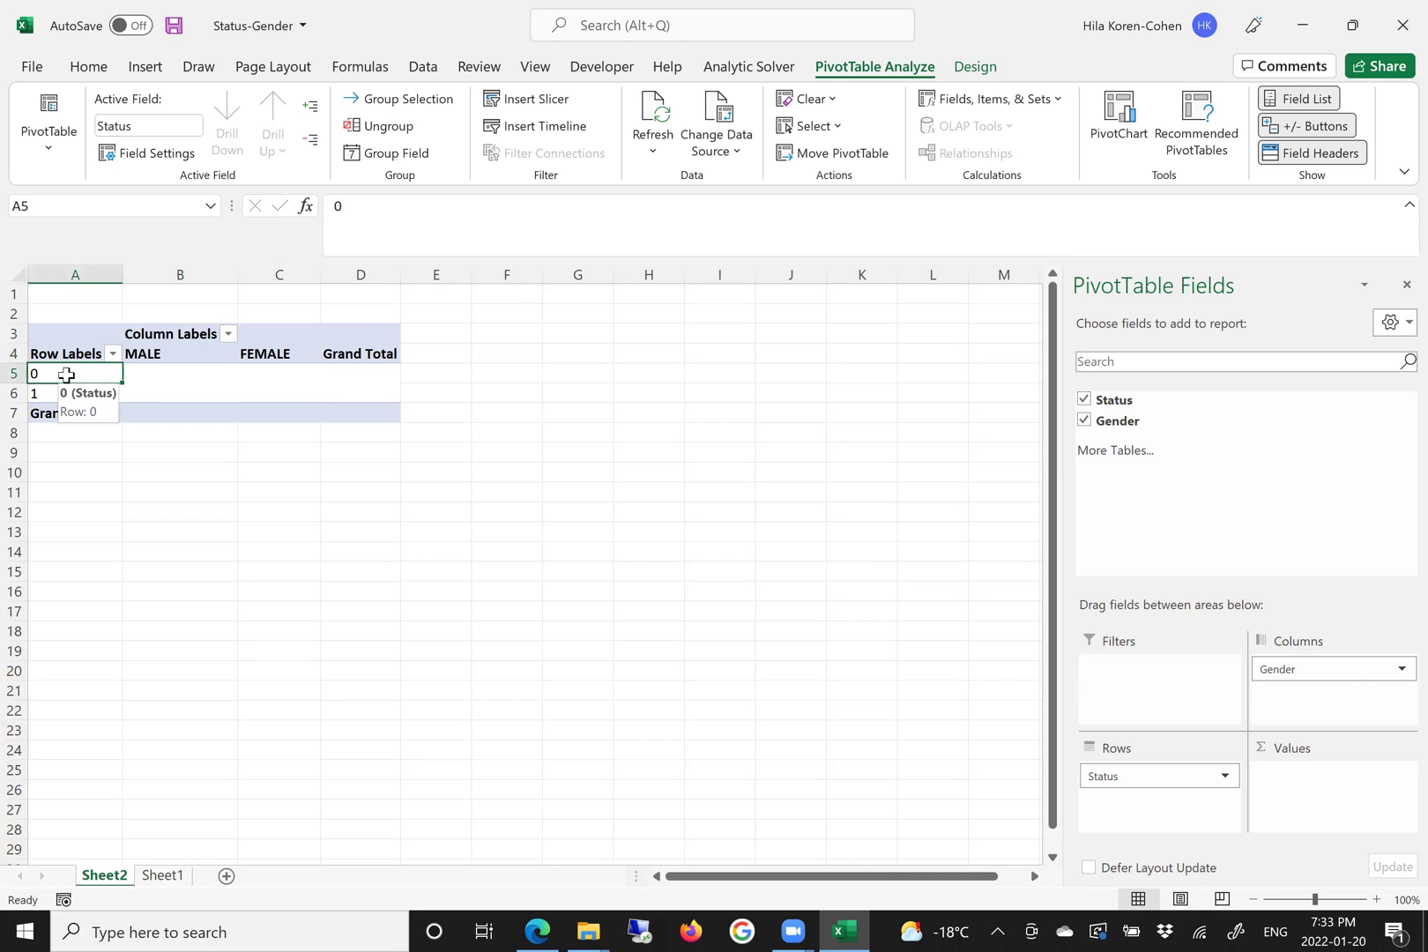
{"action": "left_click", "coordinate": [162, 876]}
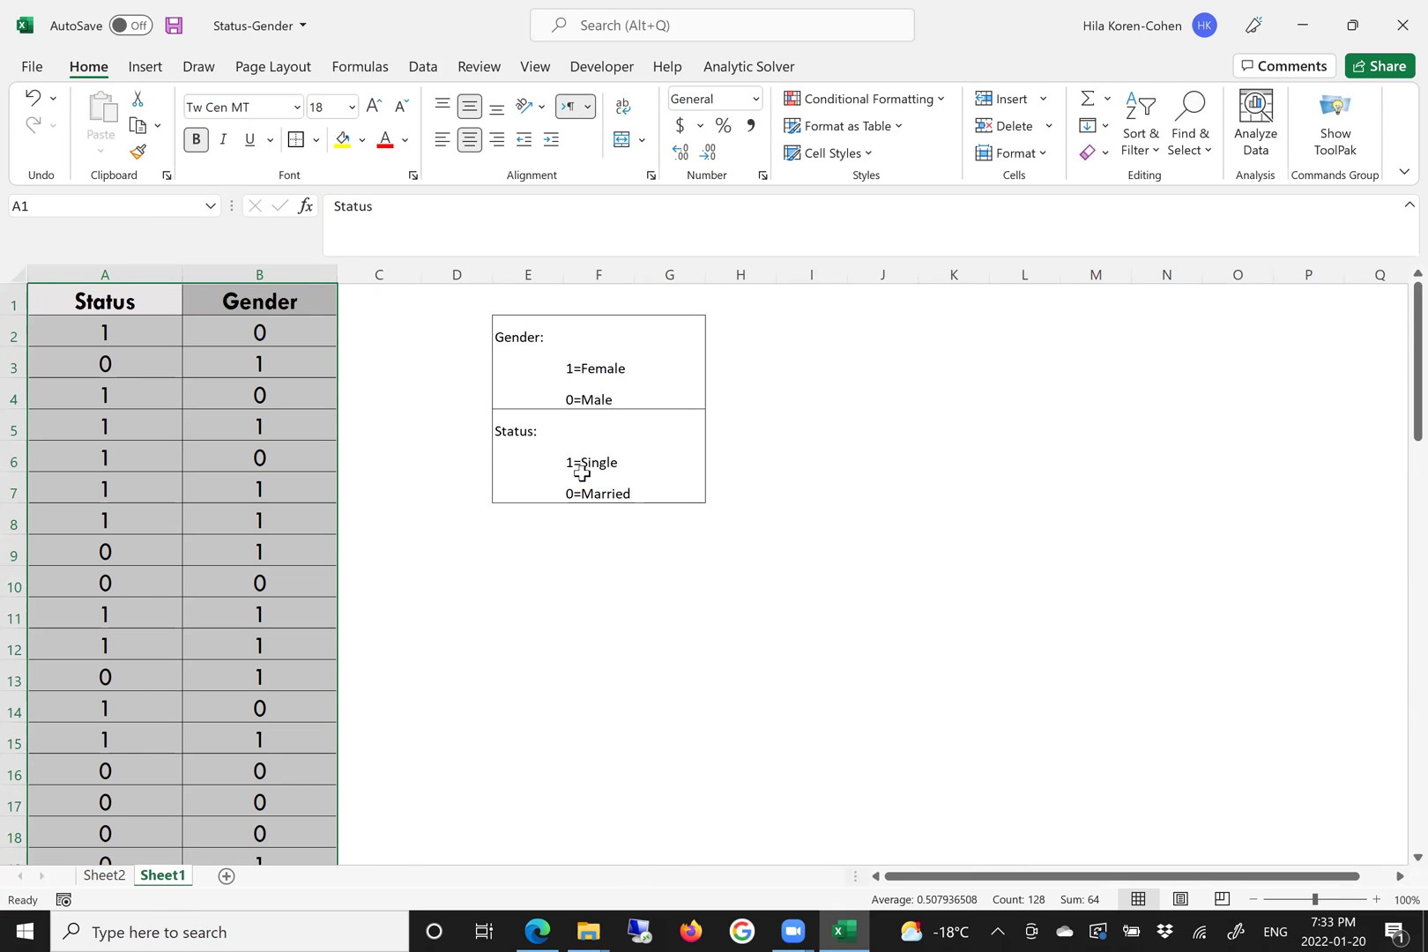
On Sheet2, rename Status row labels 0 and 1 to MARRIED and SINGLE.
{"action": "left_click", "coordinate": [104, 878]}
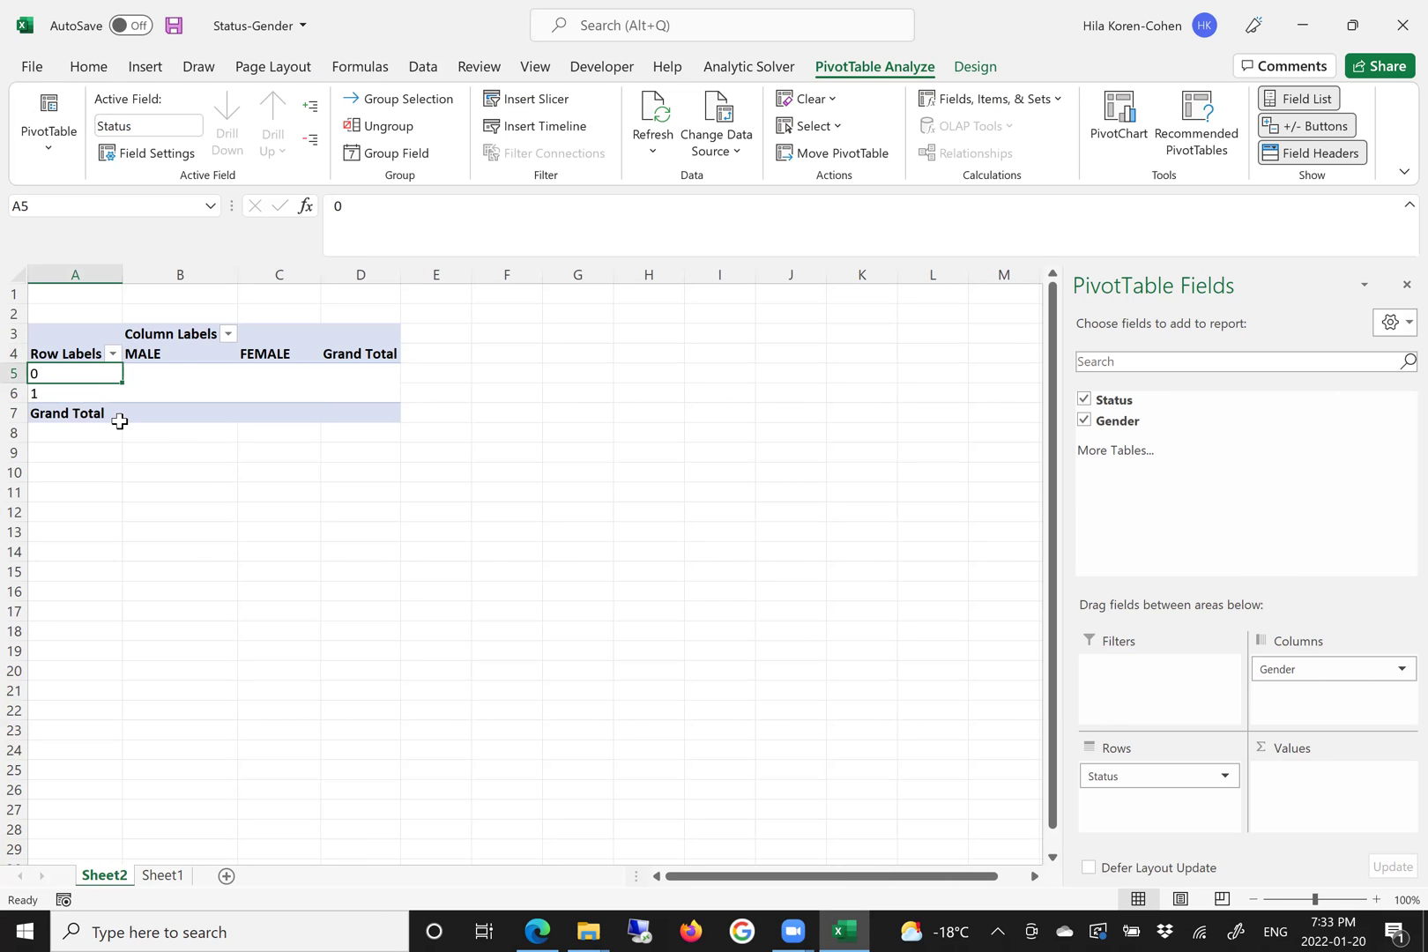
{"action": "type", "text": "mA"}
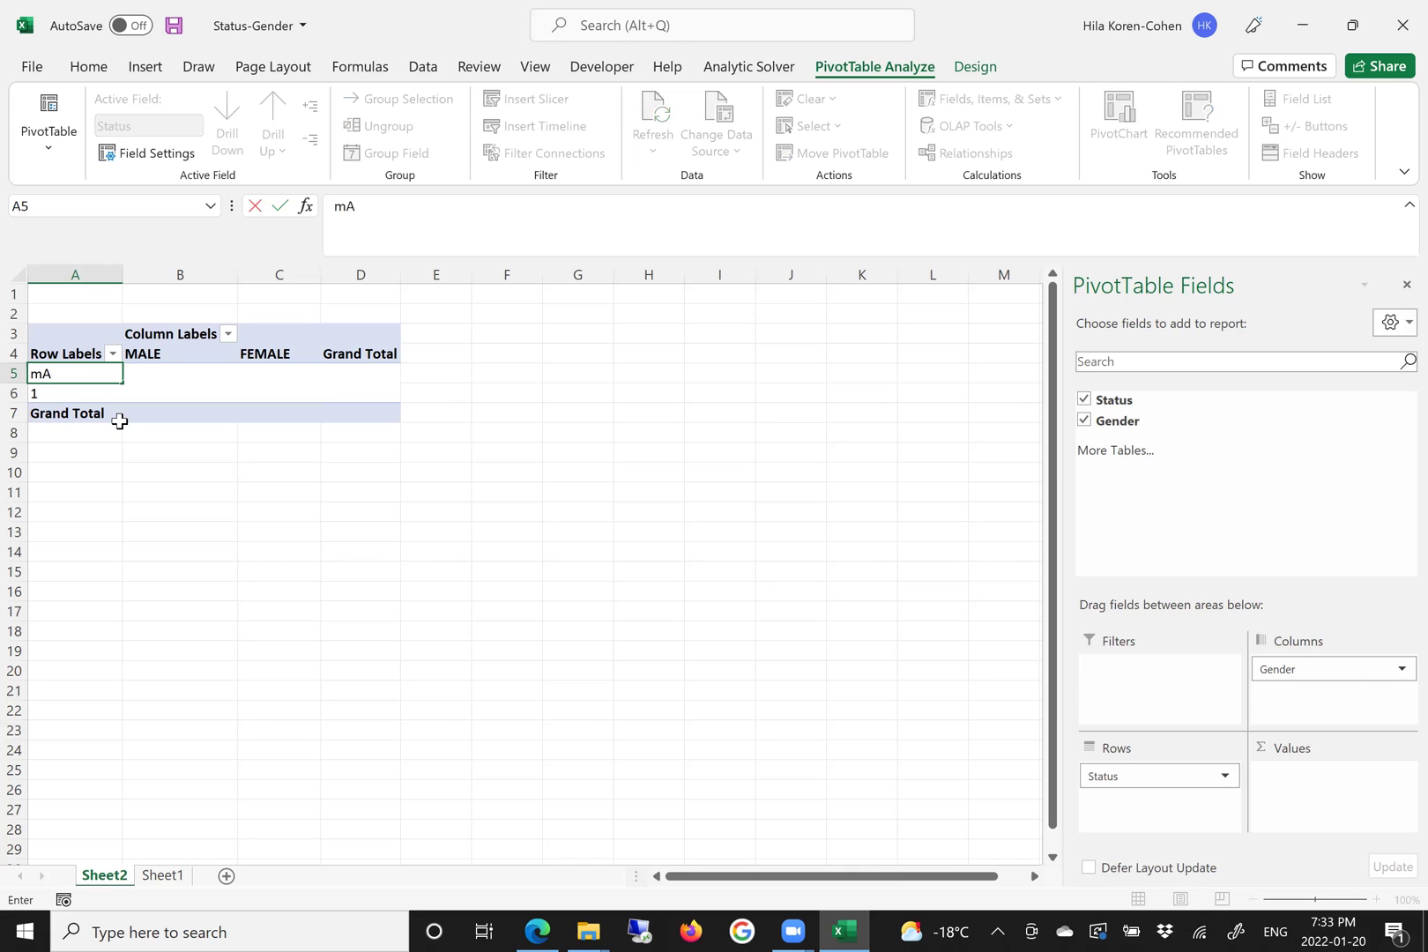
{"action": "key", "text": "BackSpace"}
{"action": "key", "text": "BackSpace"}
{"action": "type", "text": "MARRIED"}
{"action": "key", "text": "Return"}
{"action": "type", "text": "SINGLE"}
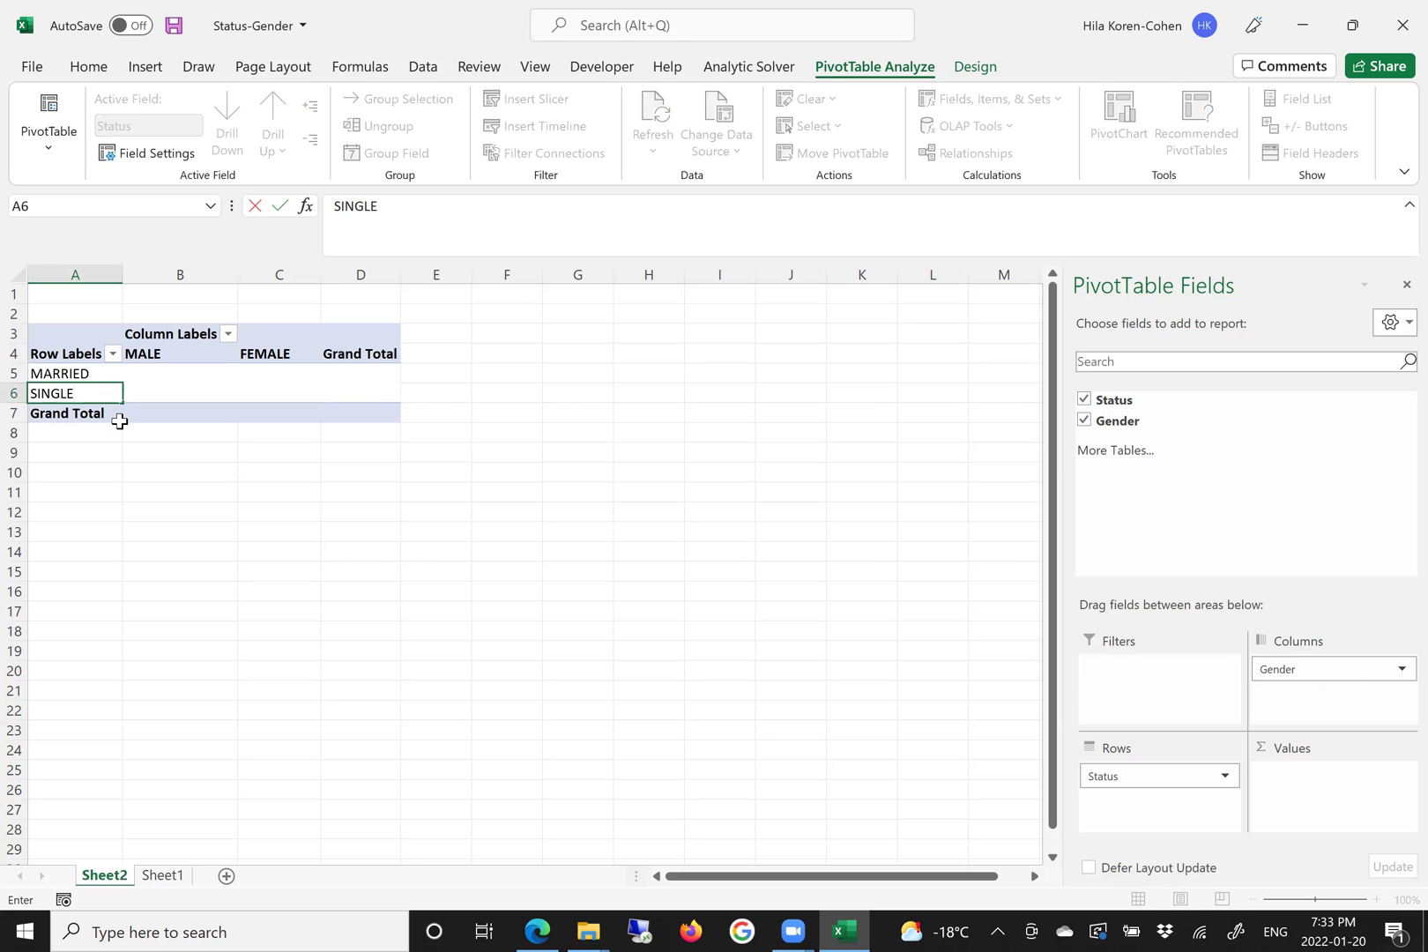
{"action": "key", "text": "Return"}
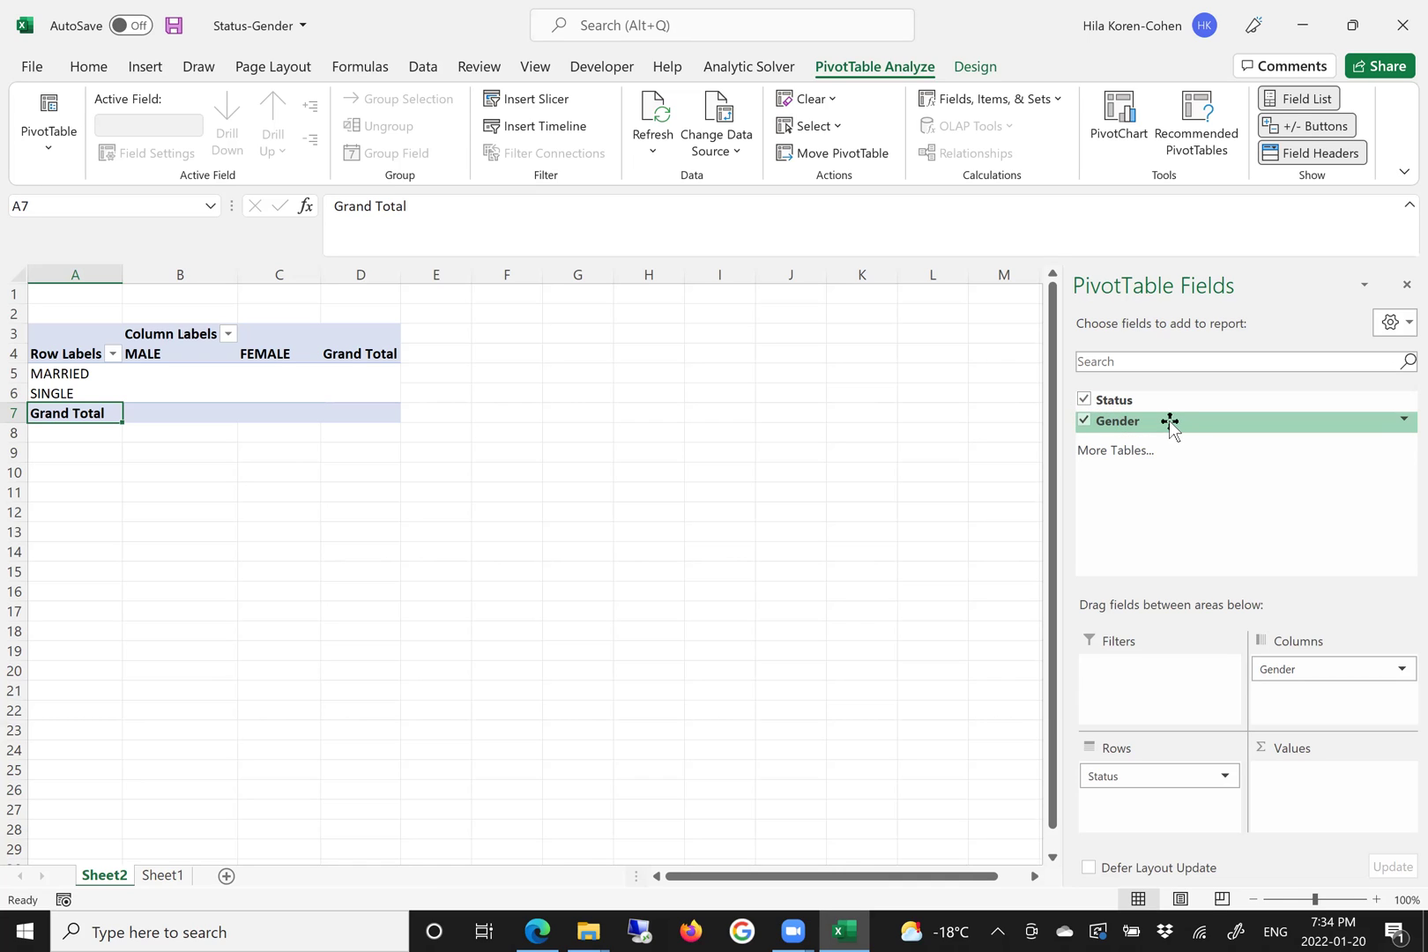
Add Gender to Values, showing Sum of Gender: FEMALE 13 married, 19 single.
{"action": "left_click_drag", "start_coordinate": [1169, 427], "coordinate": [1299, 786]}
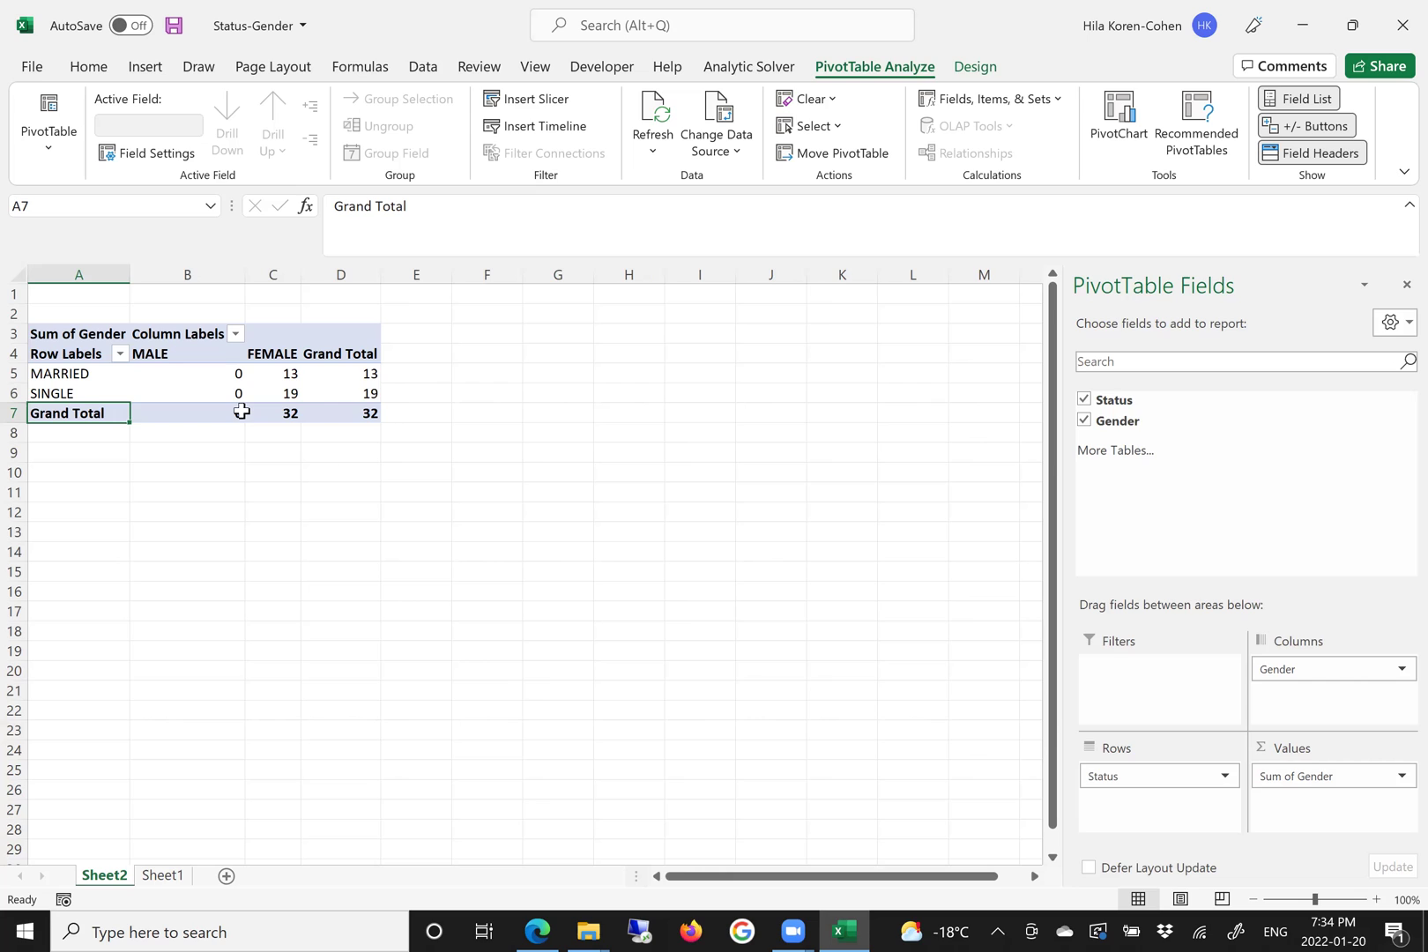
{"action": "mouse_move", "coordinate": [241, 412]}
Summarize the Gender values by Count: MALE 18/13, FEMALE 13/19, total 63.
{"action": "left_click", "coordinate": [1398, 781]}
{"action": "left_click", "coordinate": [1397, 781]}
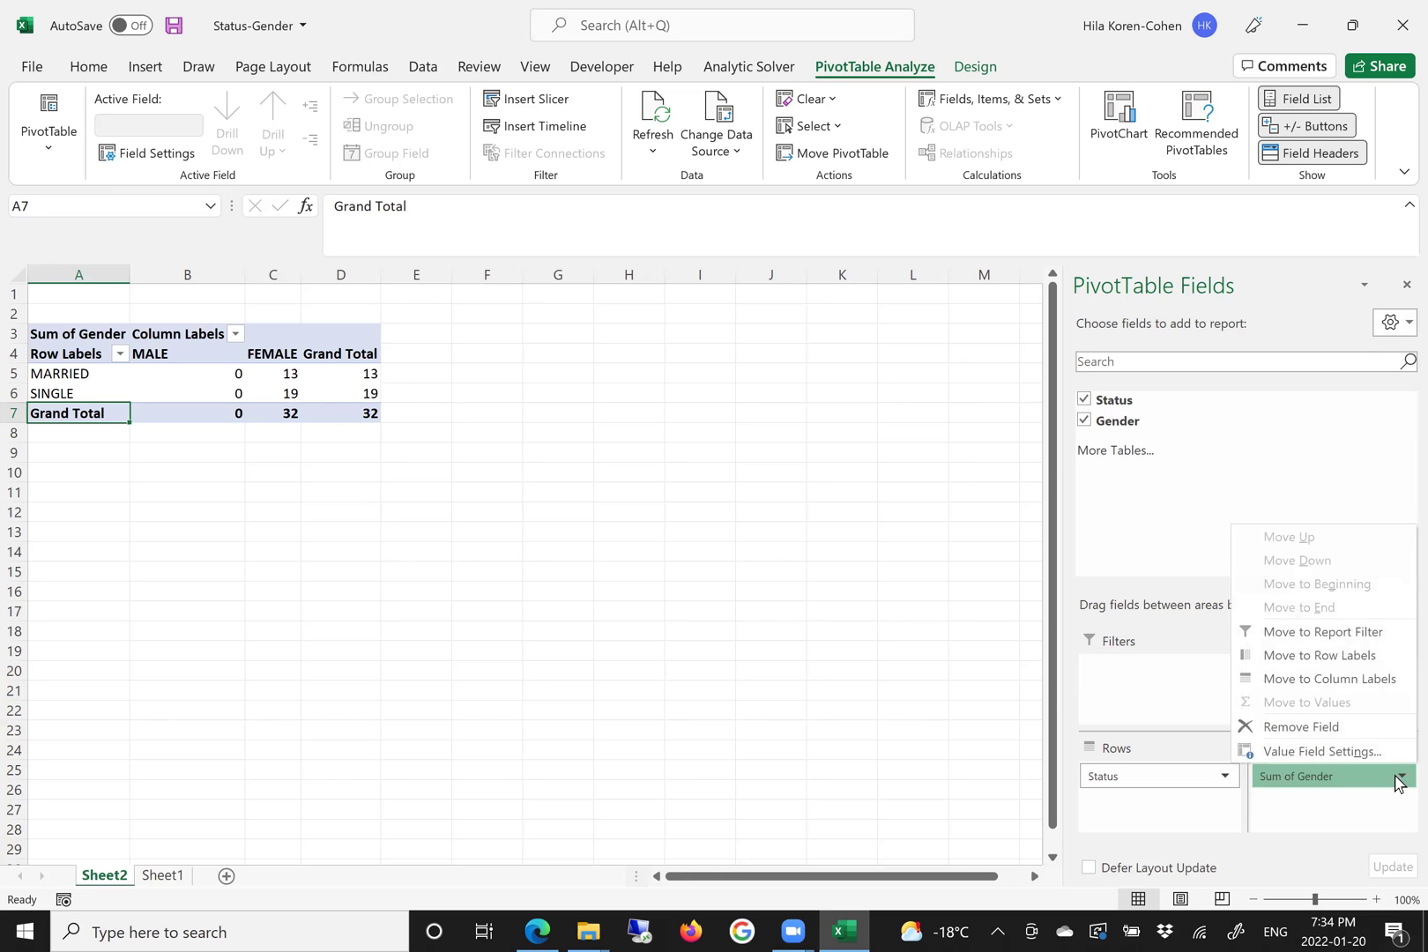
{"action": "left_click", "coordinate": [1325, 752]}
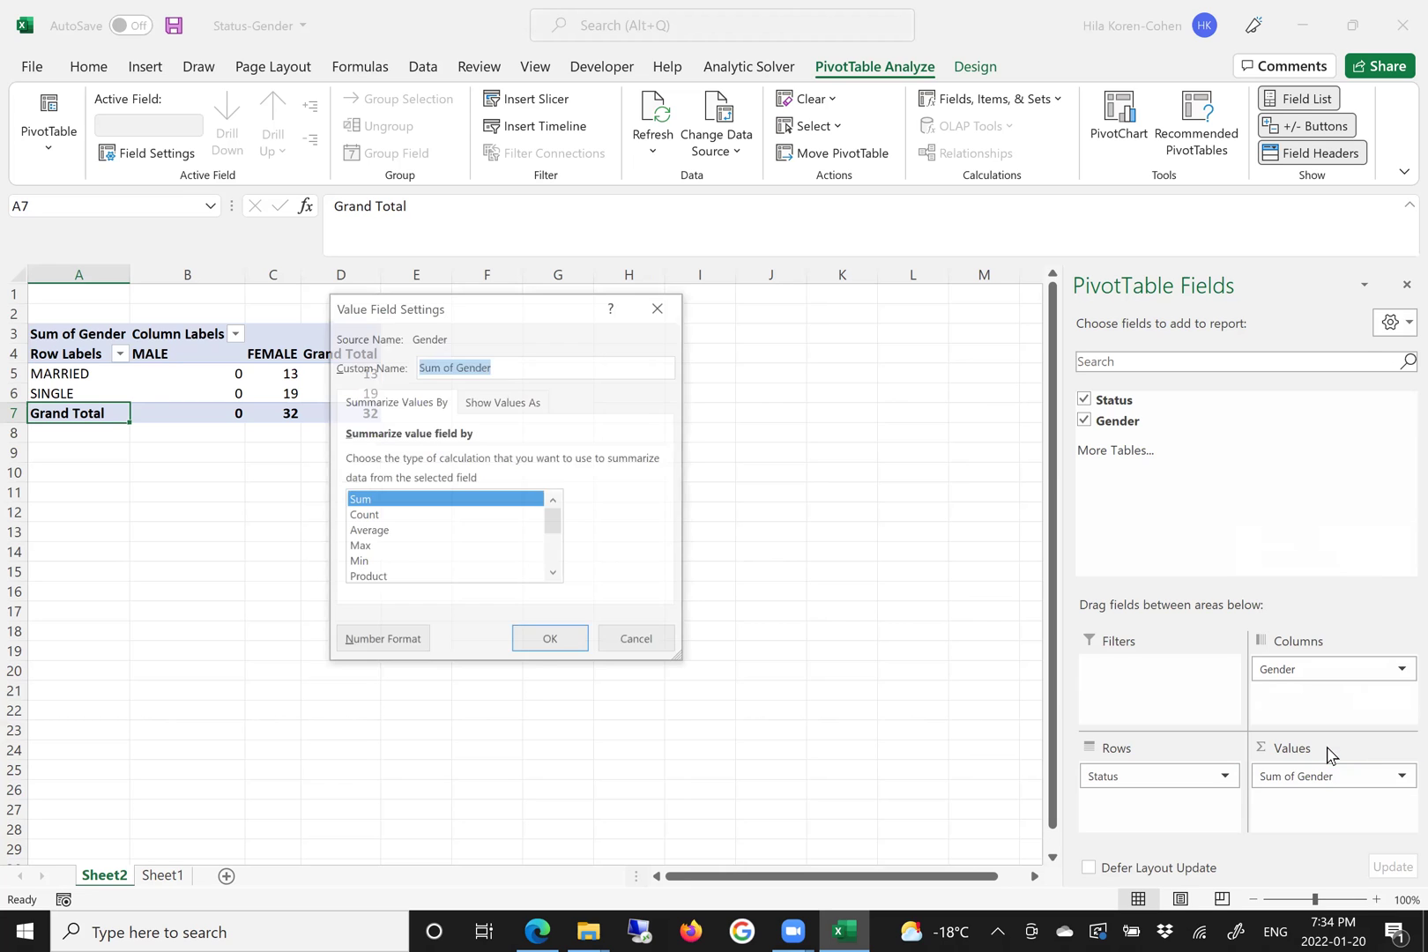
{"action": "left_click", "coordinate": [361, 518]}
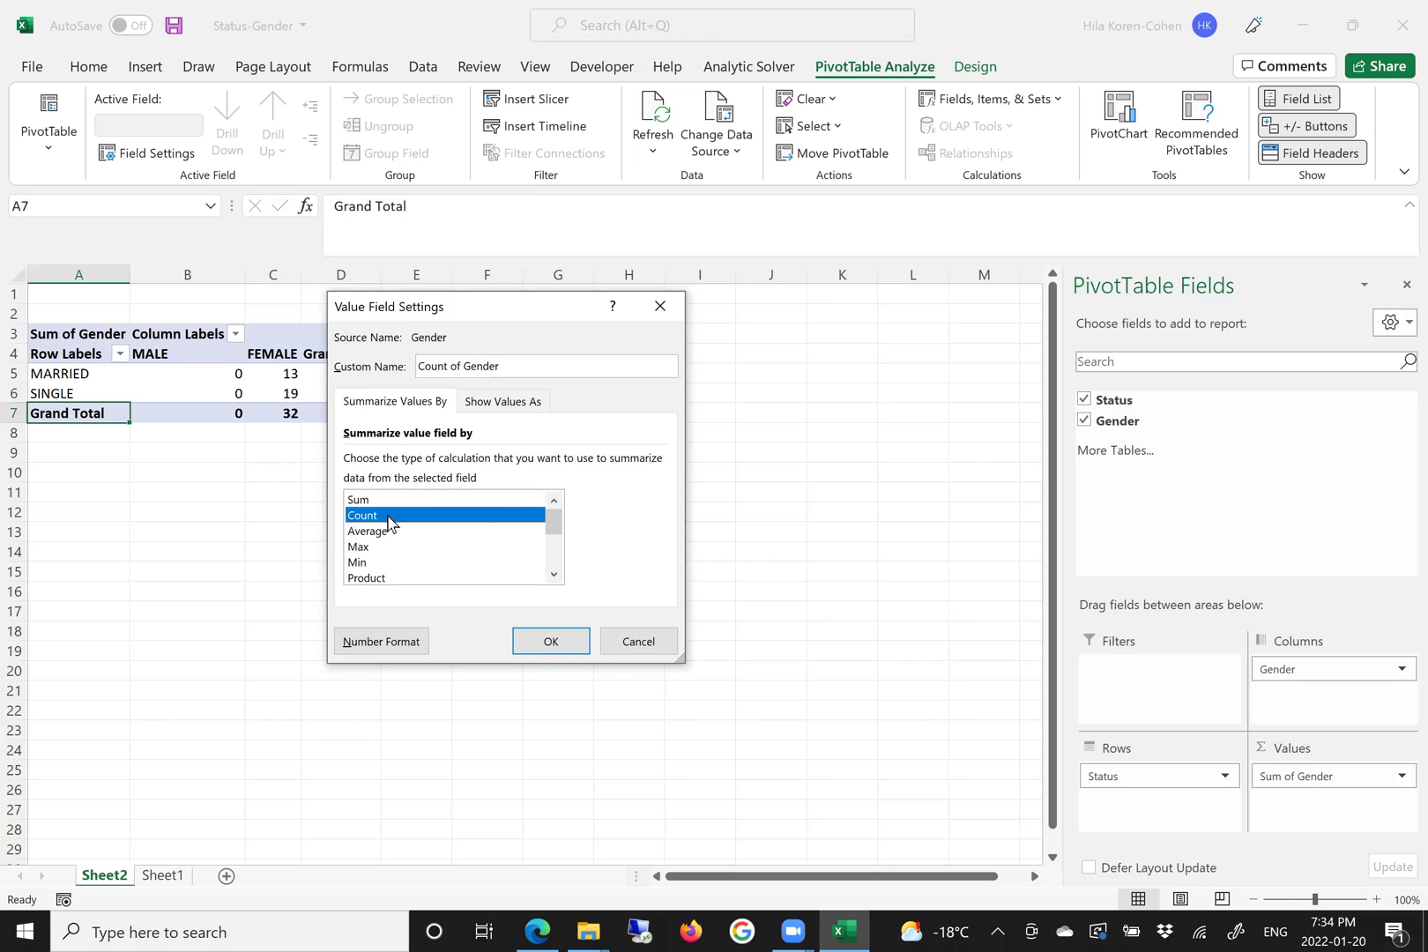
{"action": "left_click", "coordinate": [551, 643]}
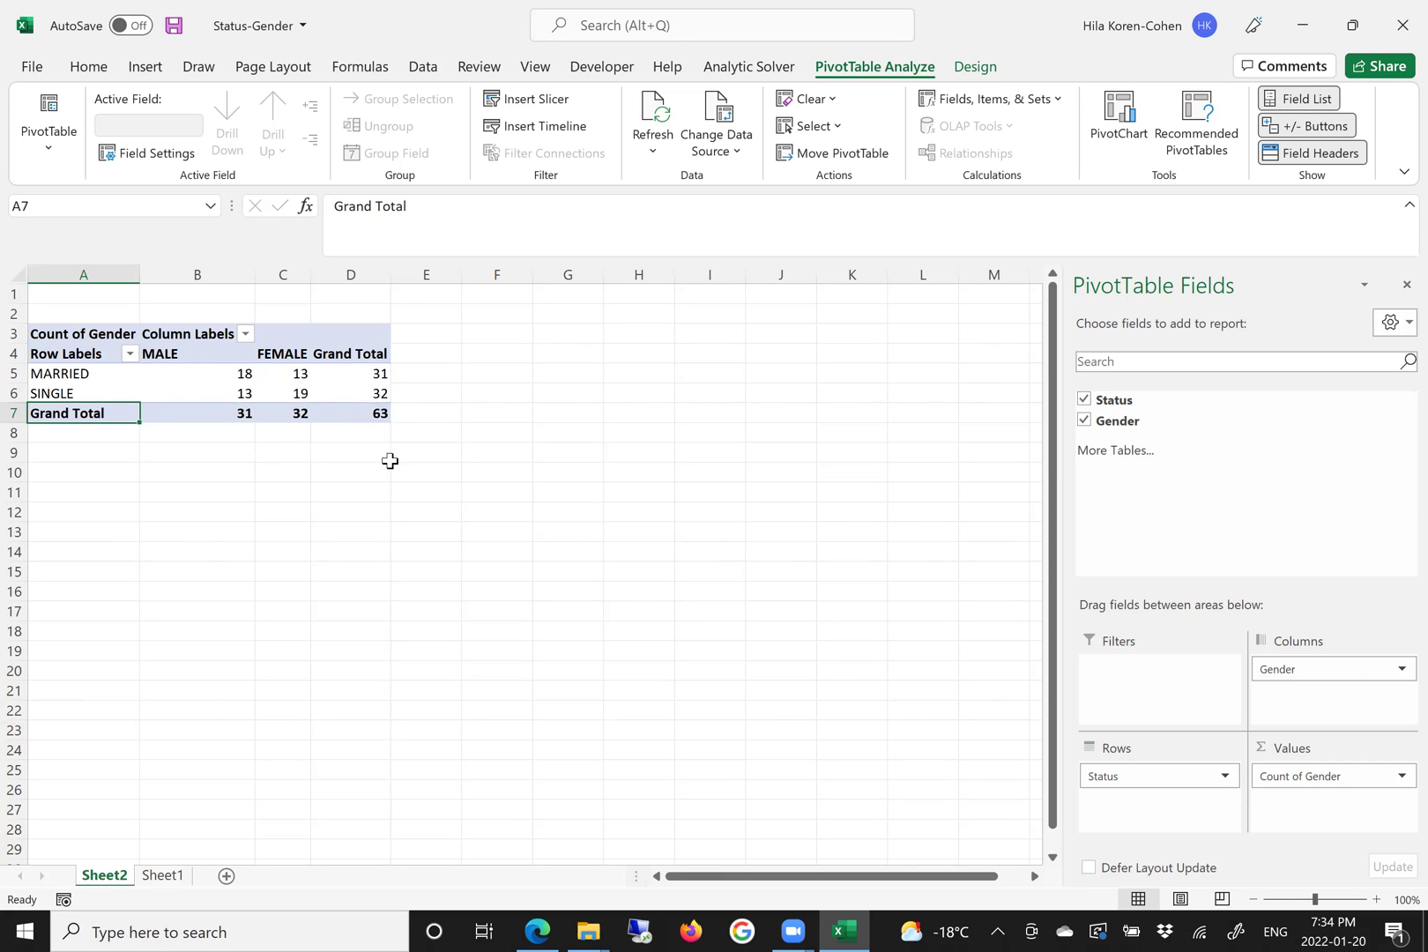
{"action": "left_click", "coordinate": [53, 331]}
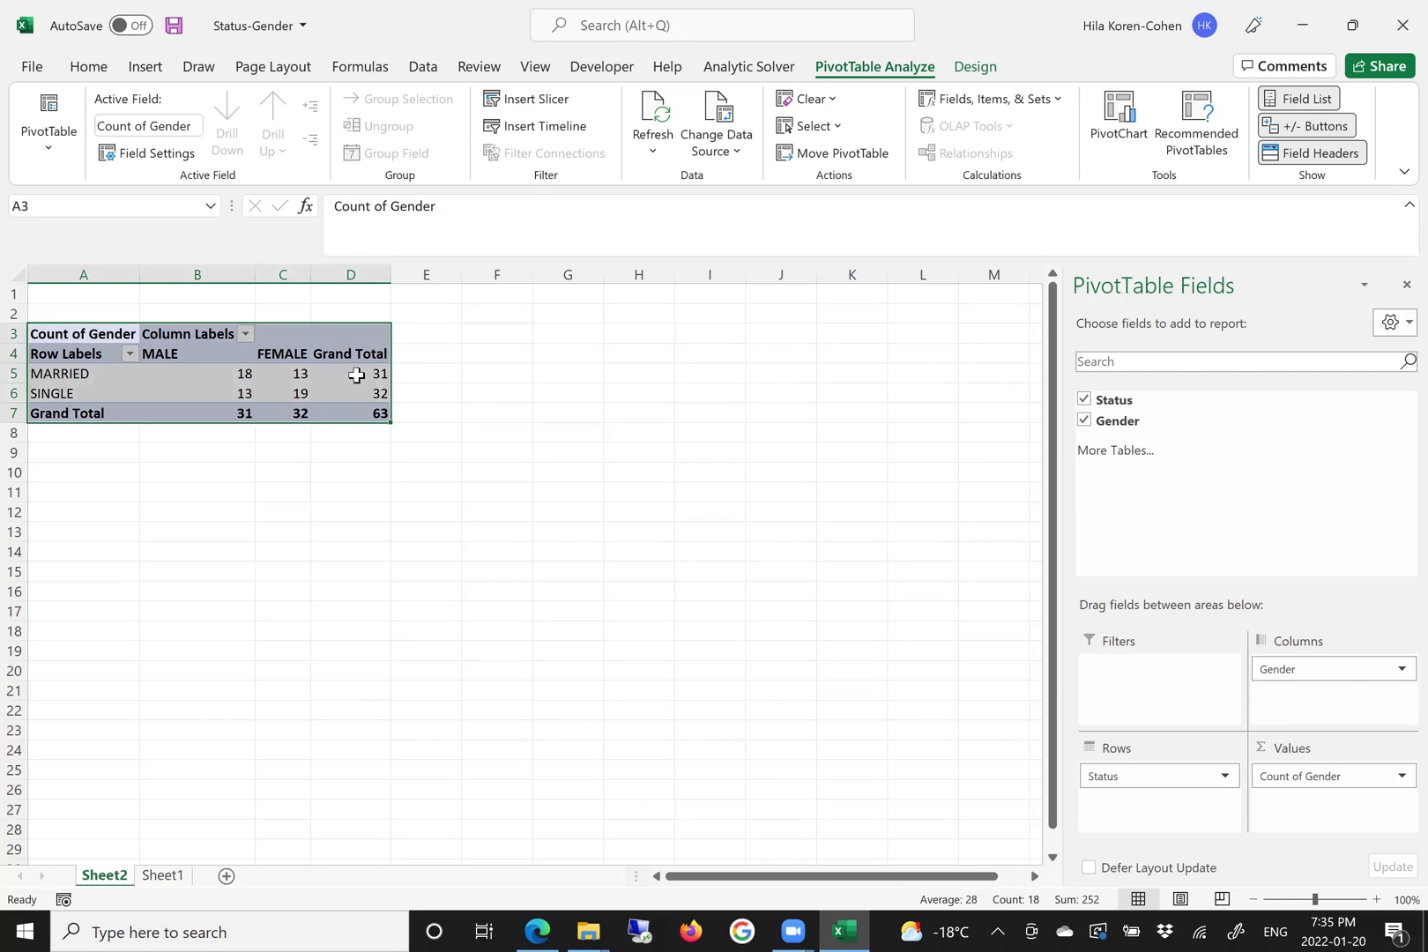
Insert a clustered column PivotChart and position it below the pivot table.
{"action": "left_click", "coordinate": [147, 70]}
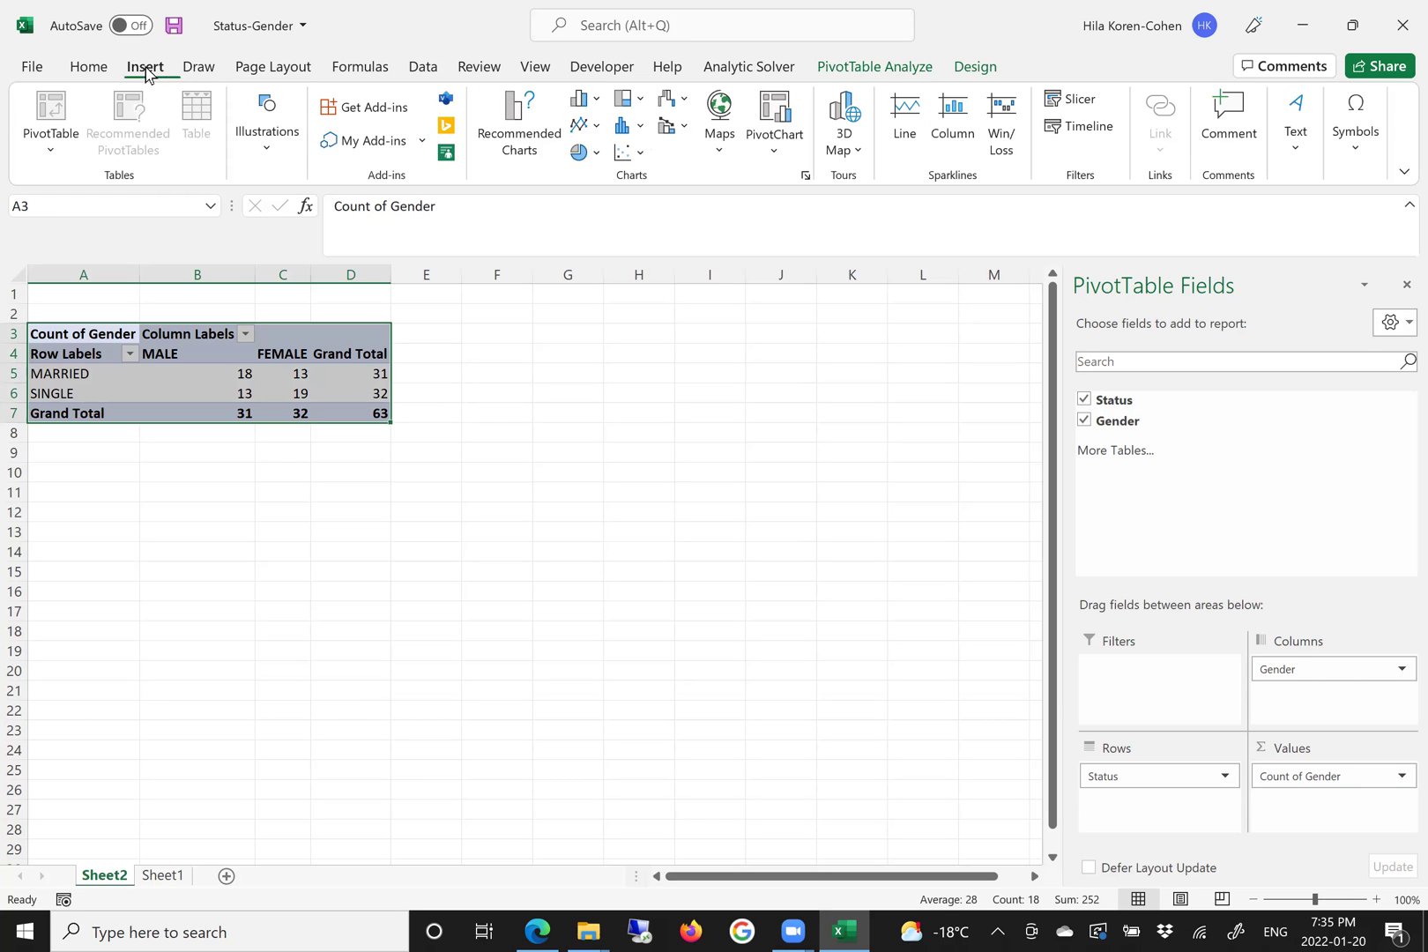
{"action": "left_click", "coordinate": [578, 104]}
{"action": "left_click", "coordinate": [597, 176]}
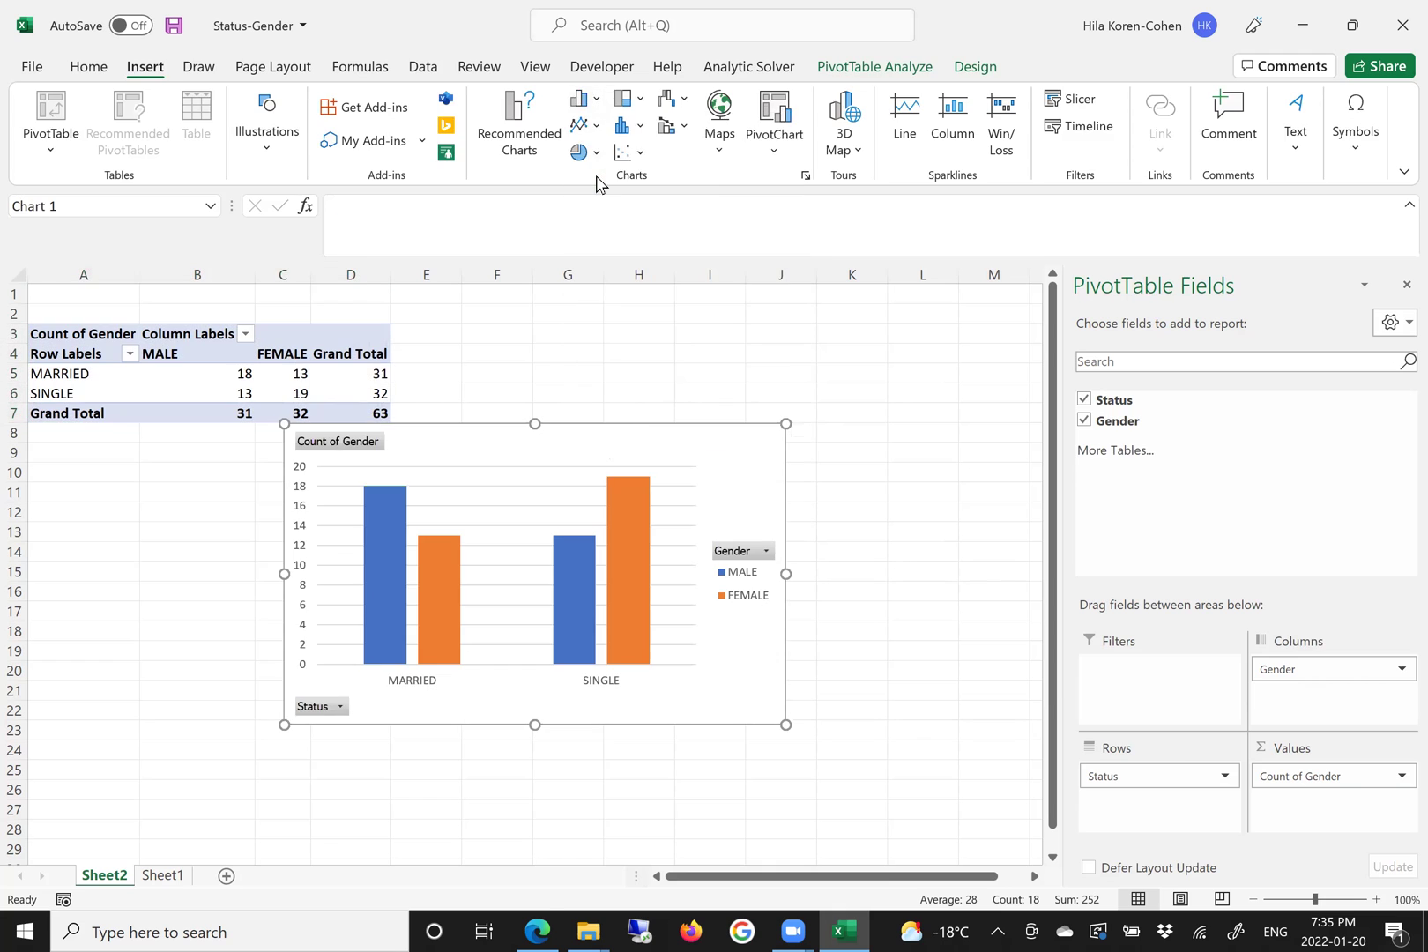
{"action": "left_click_drag", "start_coordinate": [627, 441], "coordinate": [447, 488]}
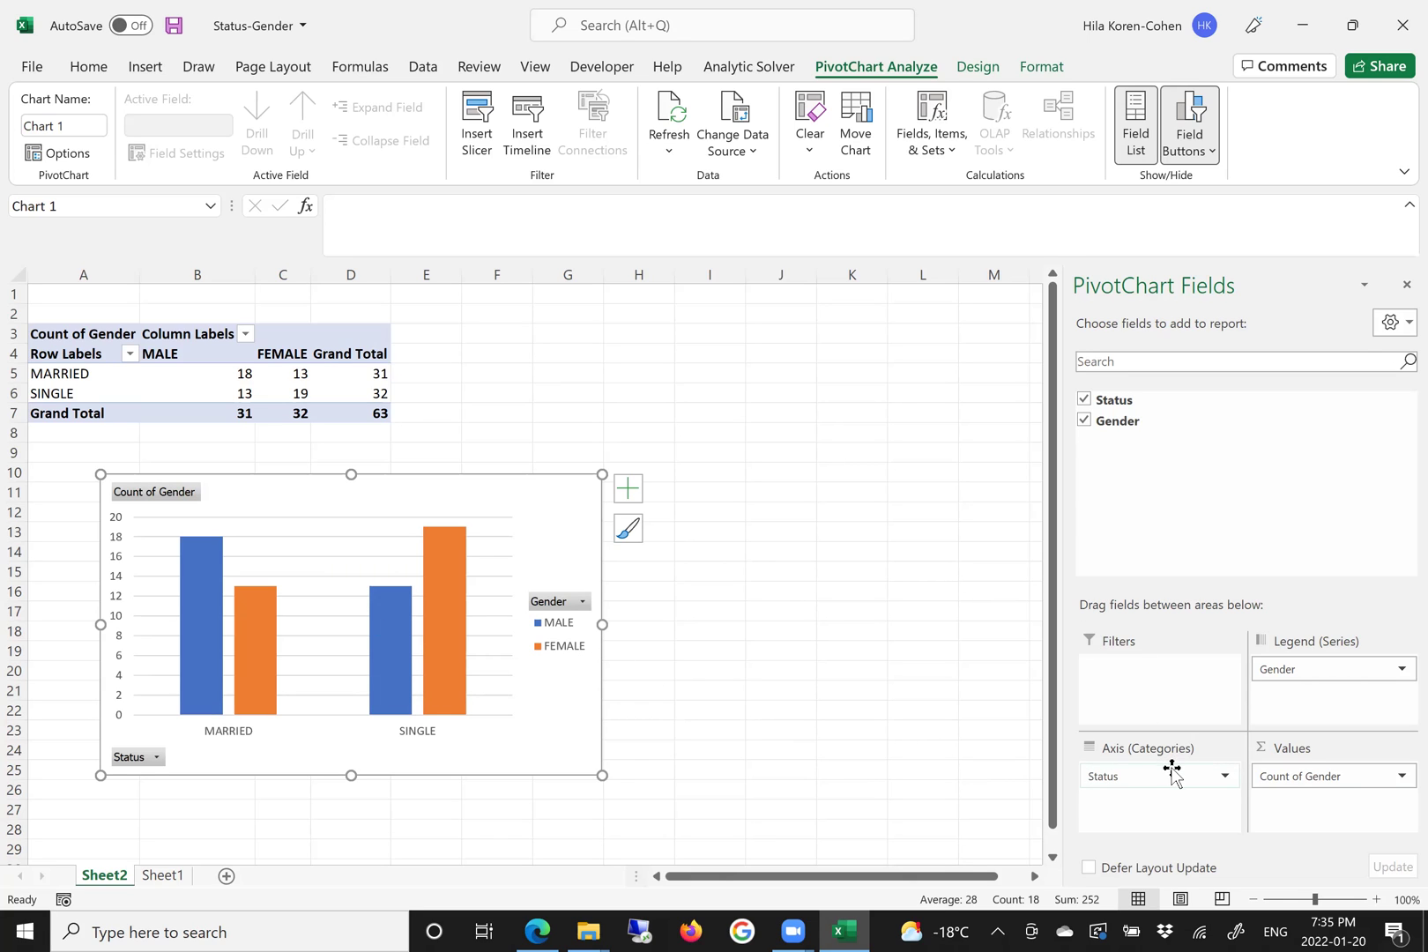
Move Gender to Axis (Categories) so MARRIED/SINGLE become the chart legend.
{"action": "mouse_move", "coordinate": [1327, 670]}
{"action": "left_mouse_down"}
{"action": "mouse_move", "coordinate": [1247, 762]}
{"action": "mouse_move", "coordinate": [1151, 829]}
{"action": "mouse_move", "coordinate": [1138, 789]}
{"action": "mouse_move", "coordinate": [1225, 723]}
{"action": "mouse_move", "coordinate": [1330, 703]}
{"action": "mouse_move", "coordinate": [1307, 677]}
{"action": "left_mouse_up"}
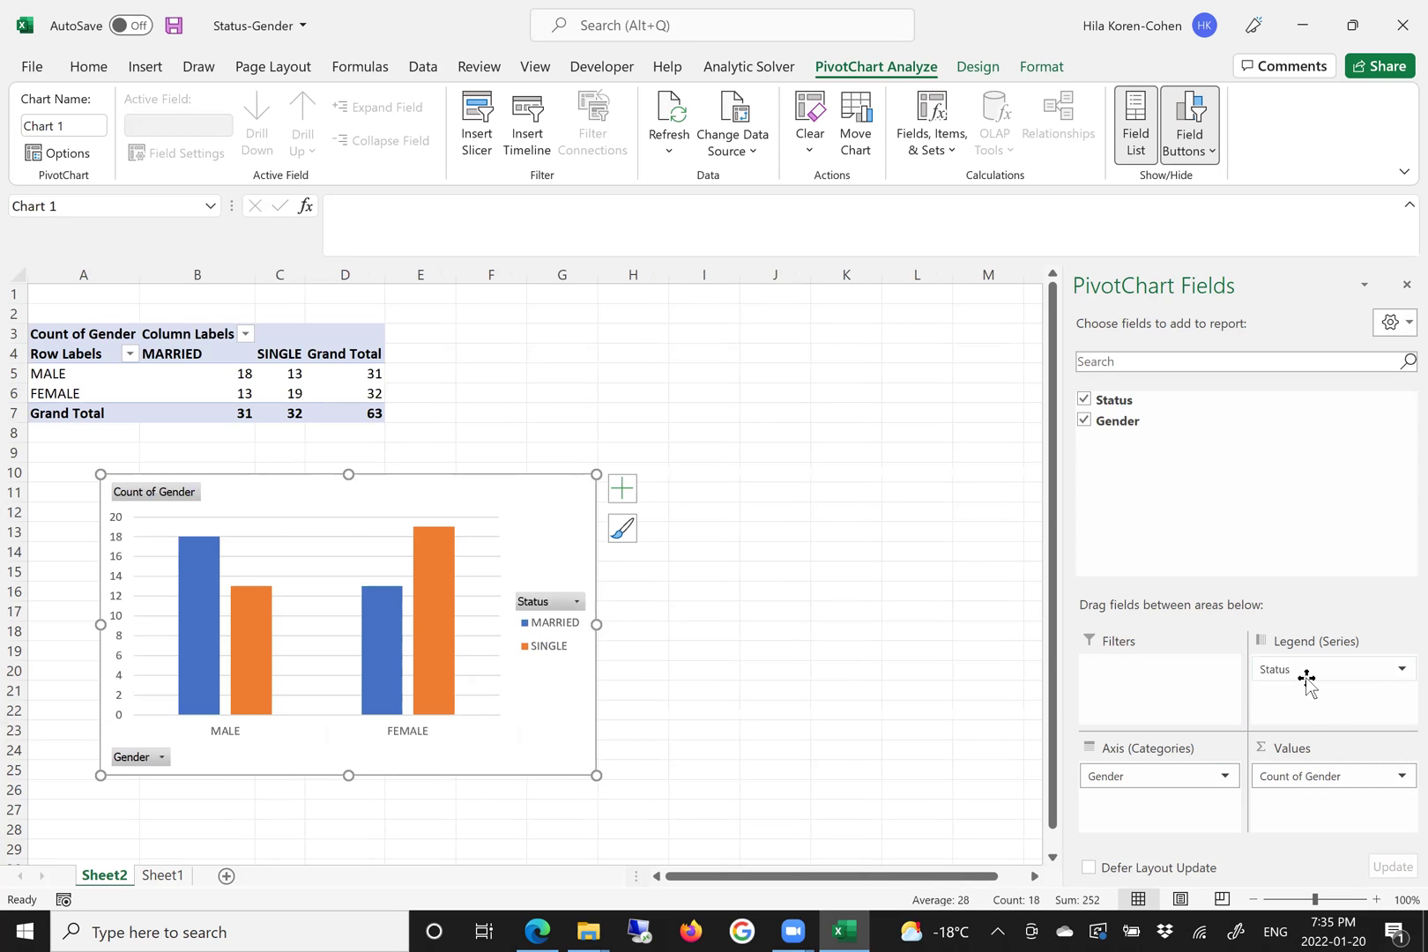